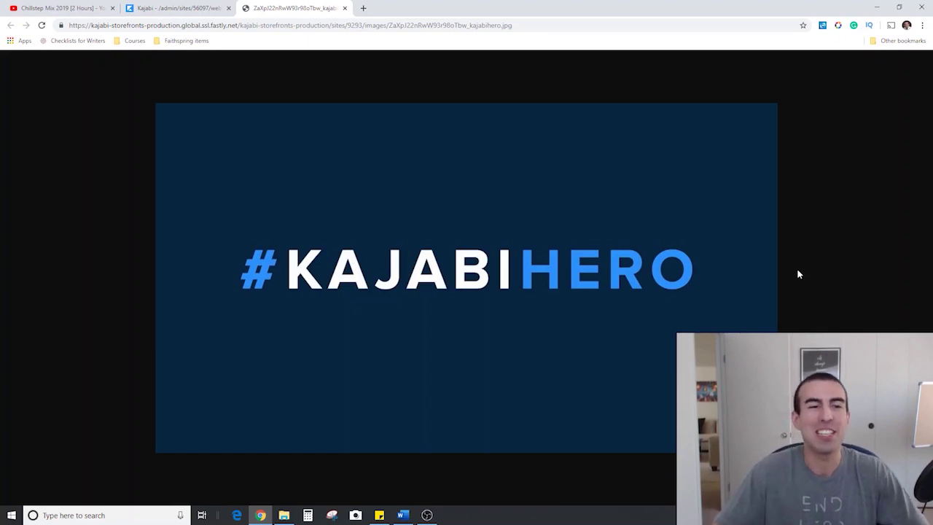
# Step: Switch to the Kajabi website design page and preview the Library, Store, Login and Static Page layouts
pyautogui.click(215, 7)
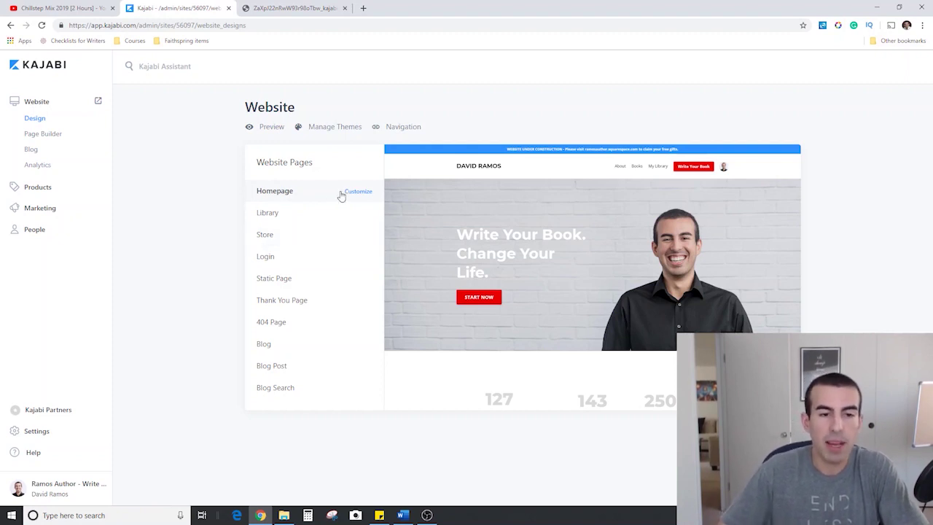
pyautogui.click(305, 214)
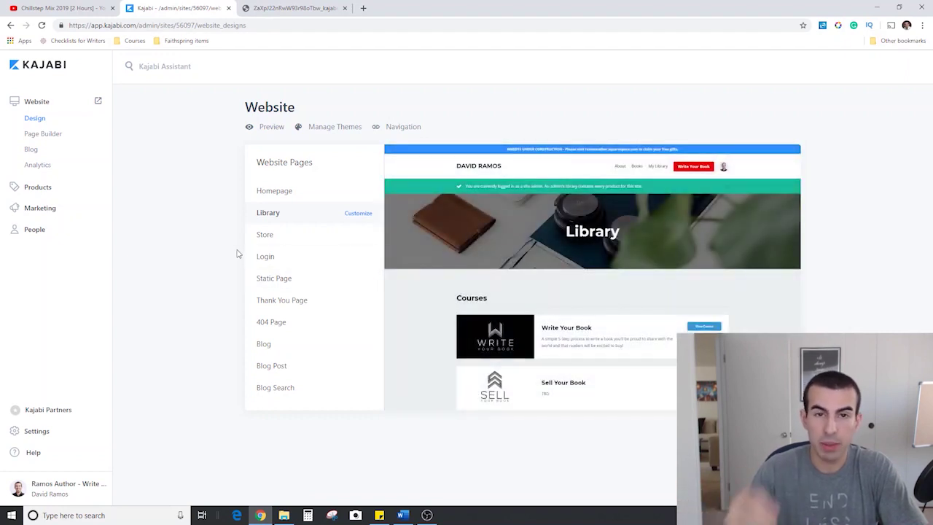
pyautogui.click(295, 241)
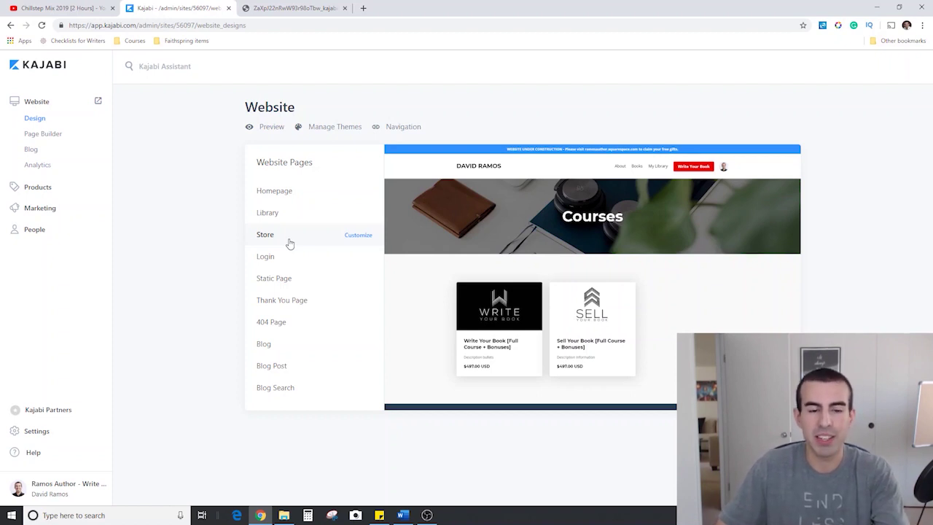
pyautogui.click(290, 257)
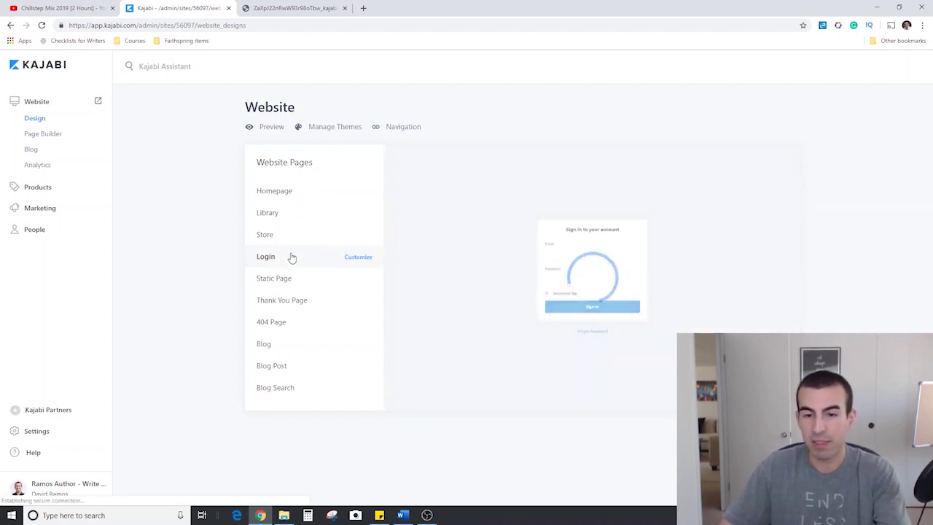
pyautogui.click(293, 288)
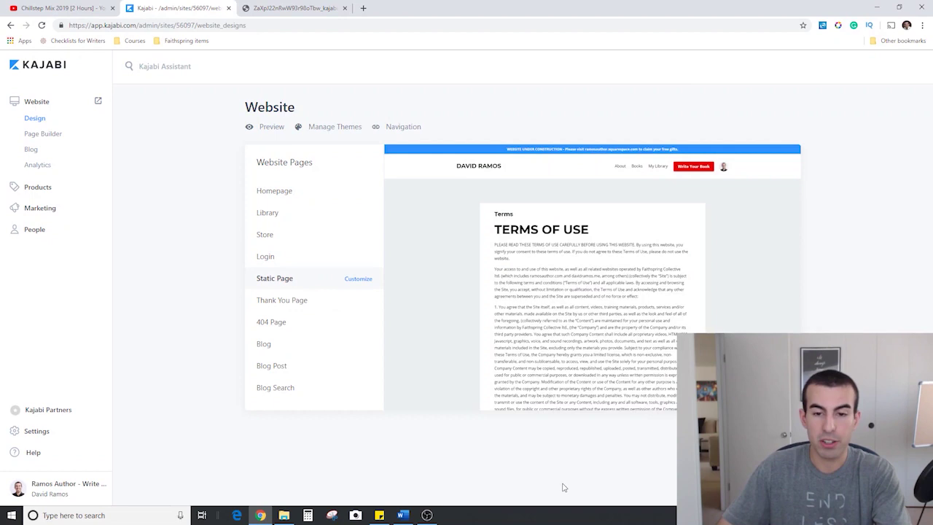
# Step: View the Static Pages option in the site settings and return to the website design overview
pyautogui.click(43, 436)
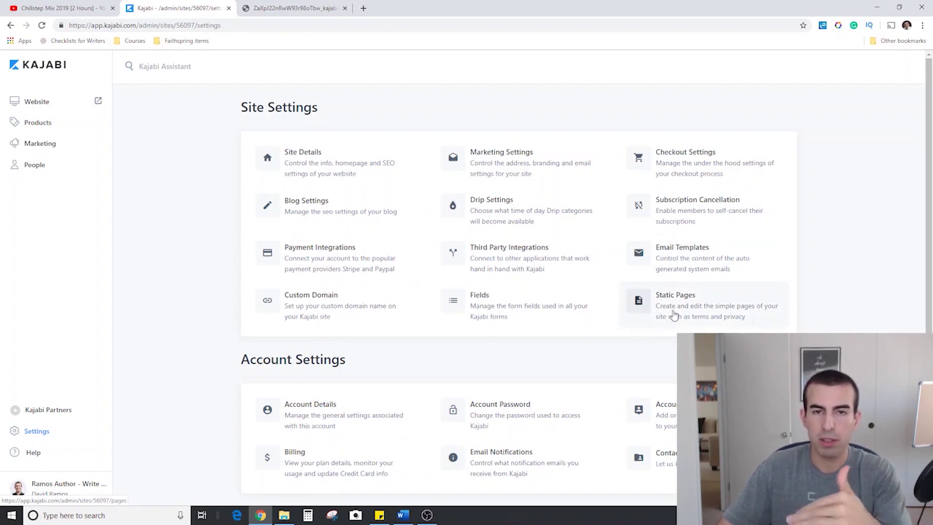
pyautogui.click(52, 104)
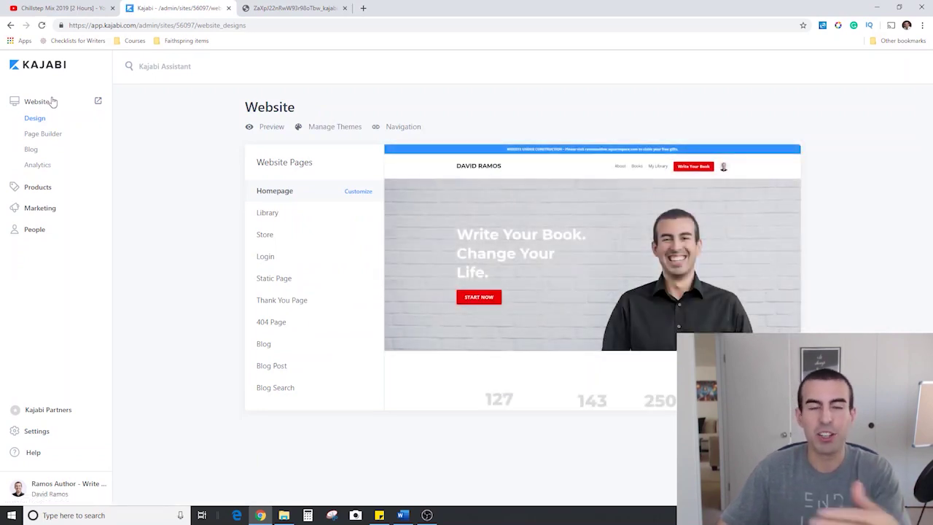
# Step: Preview the Thank You Page and 404 Page, view the 404 page in the theme editor, and return to the design overview
pyautogui.click(280, 303)
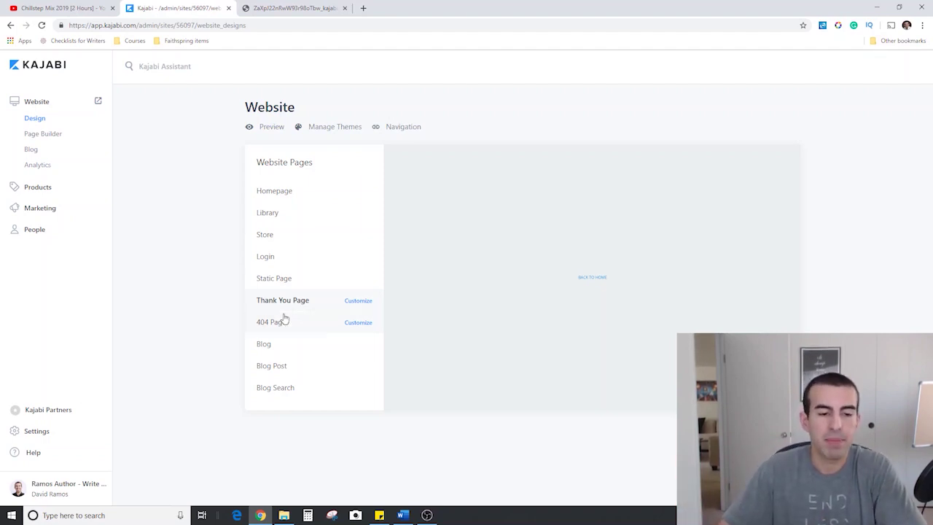
pyautogui.click(287, 320)
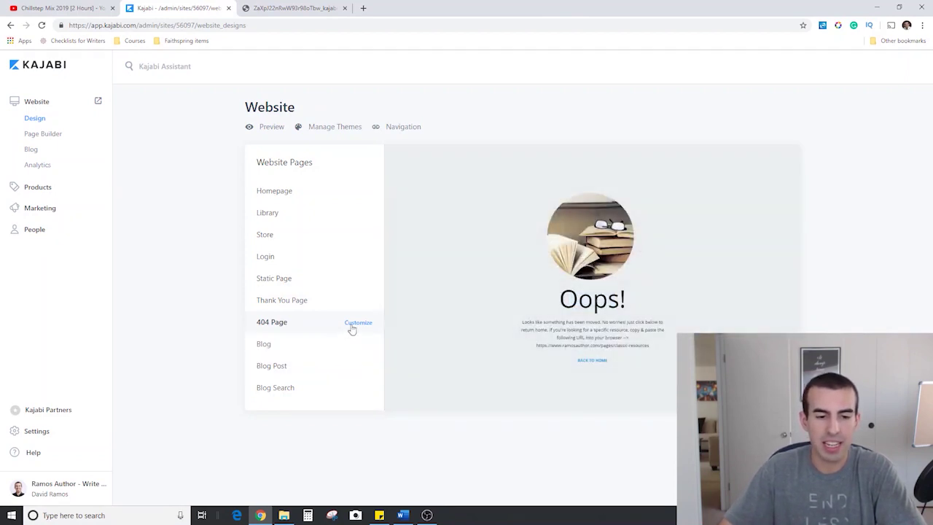
pyautogui.click(357, 323)
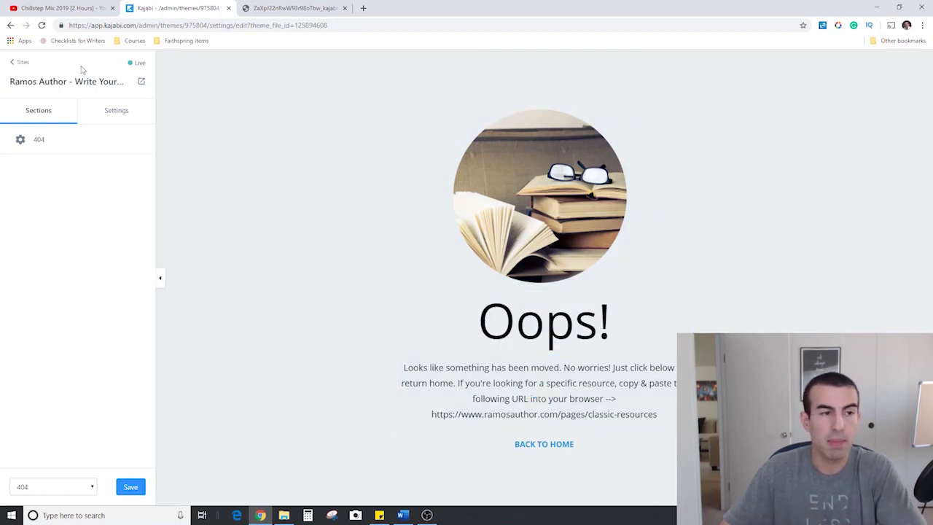
pyautogui.click(10, 26)
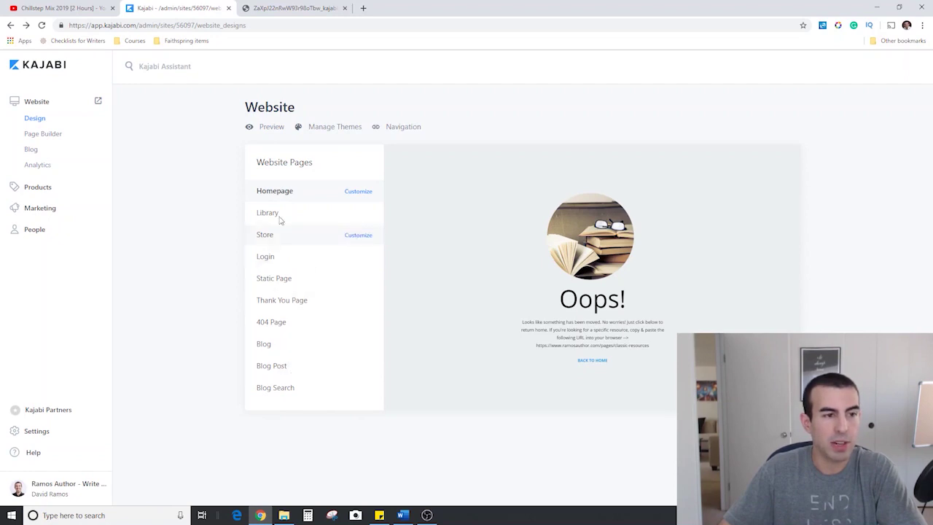
# Step: Open the My Books page from the Page Builder list and review its views, opt-ins and conversion statistics
pyautogui.click(51, 138)
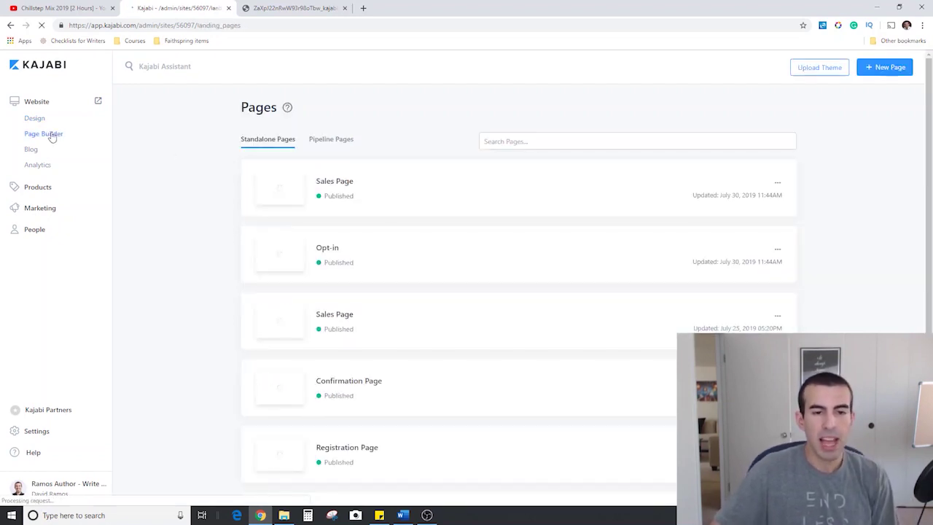
pyautogui.scroll(-2, 235, 278)
pyautogui.scroll(-2, 235, 279)
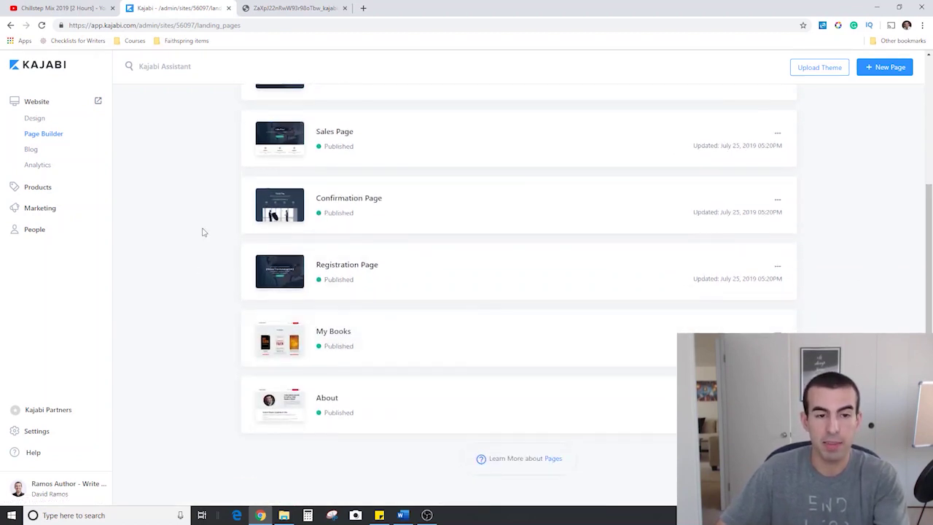
pyautogui.click(344, 336)
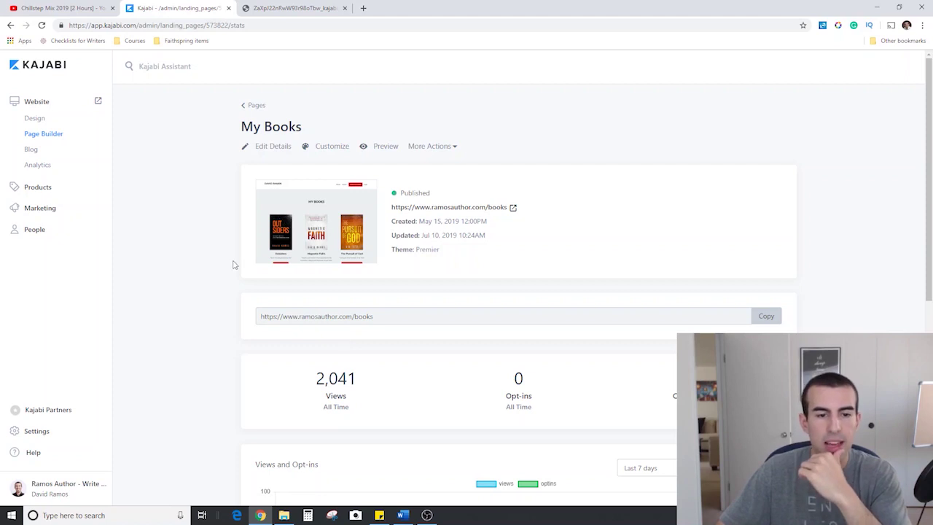
pyautogui.scroll(-4, 220, 238)
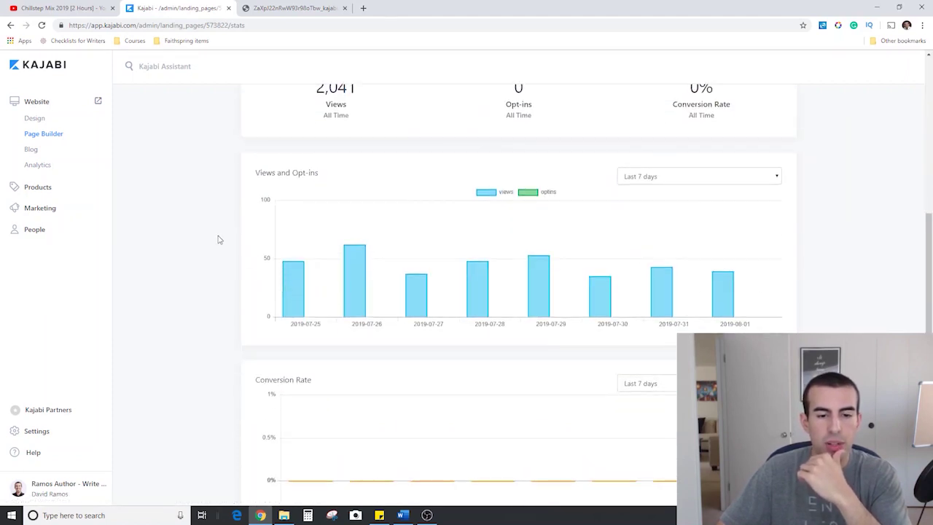
pyautogui.scroll(-1, 218, 239)
pyautogui.scroll(5, 214, 245)
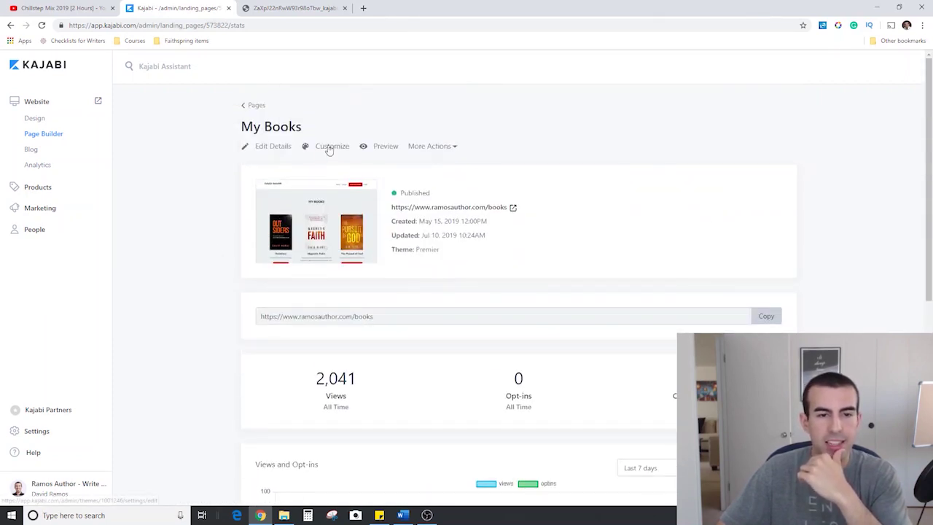
# Step: Open the My Books page for customizing and reduce the browser zoom to 90%
pyautogui.click(329, 149)
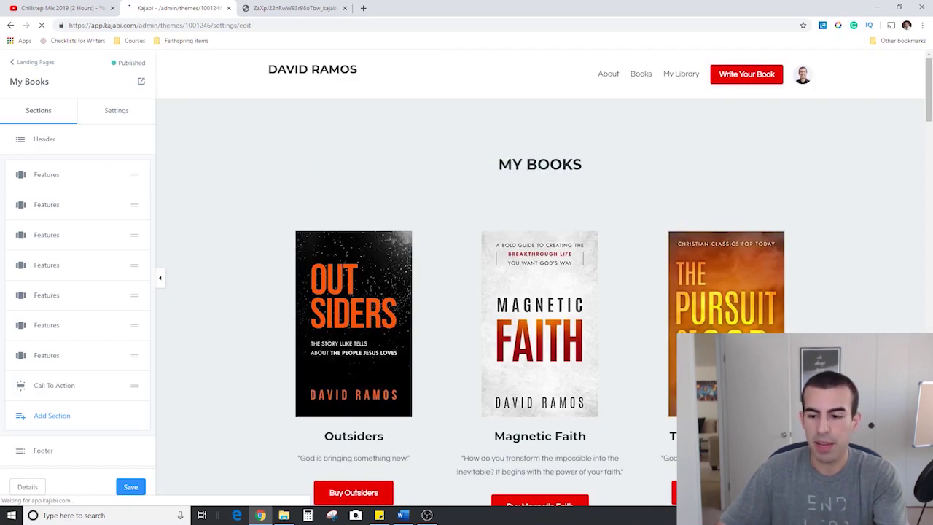
pyautogui.click(922, 25)
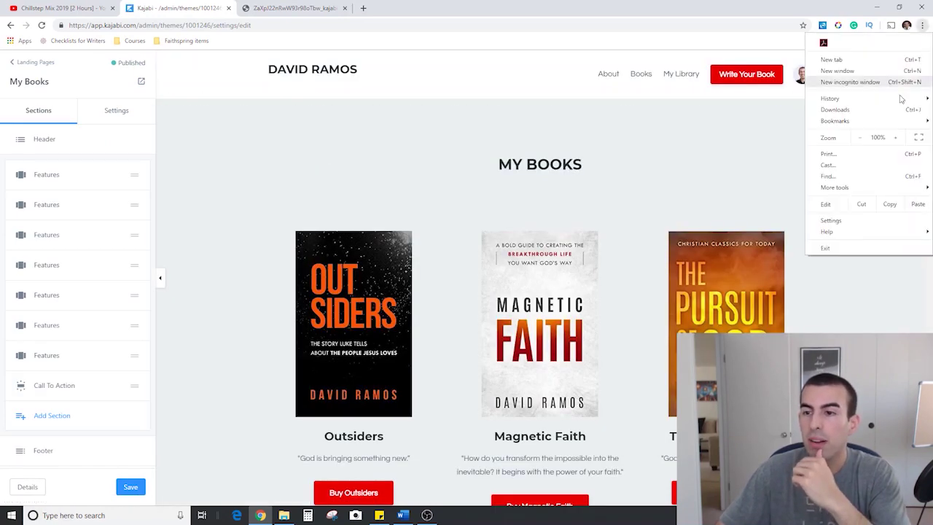
pyautogui.click(861, 140)
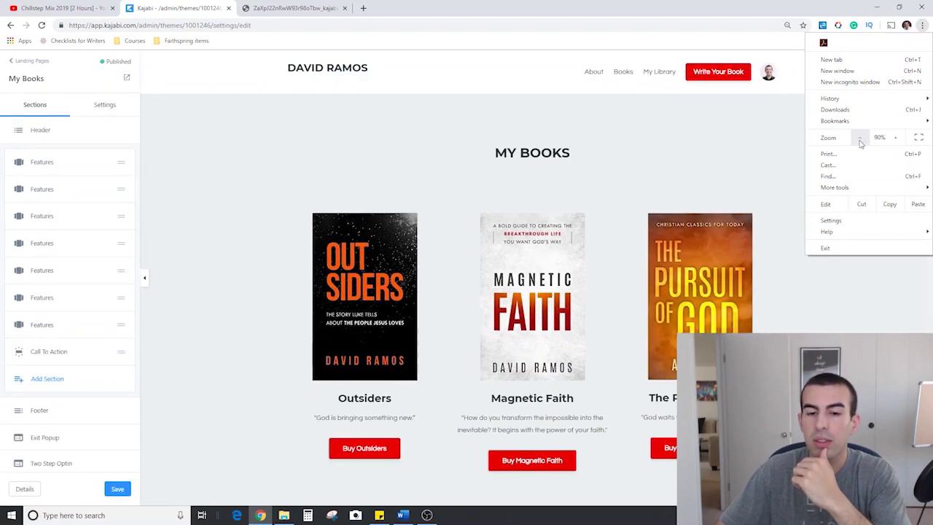
# Step: Examine the settings and blocks of the MY BOOKS Features section alongside the page preview, and return to the section list
pyautogui.click(267, 144)
pyautogui.click(221, 199)
pyautogui.scroll(-5, 221, 199)
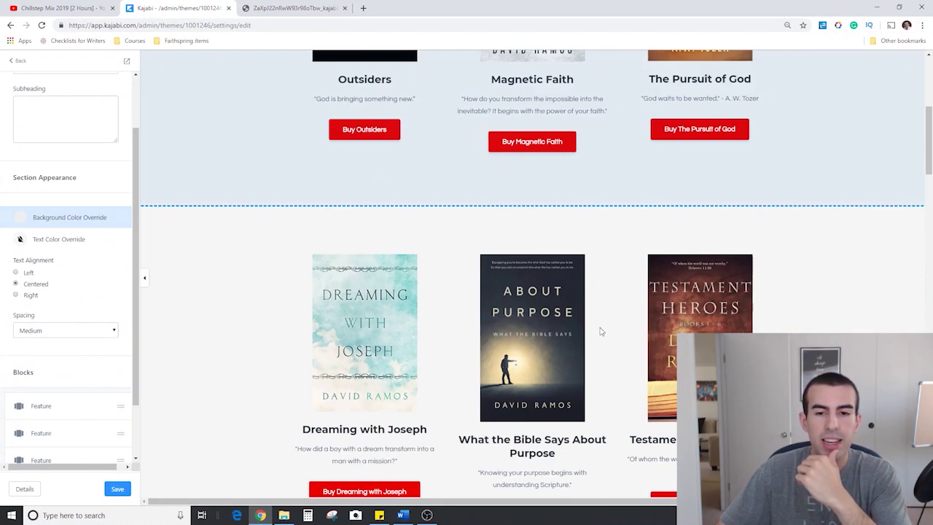
pyautogui.scroll(-10, 600, 331)
pyautogui.scroll(3, 418, 244)
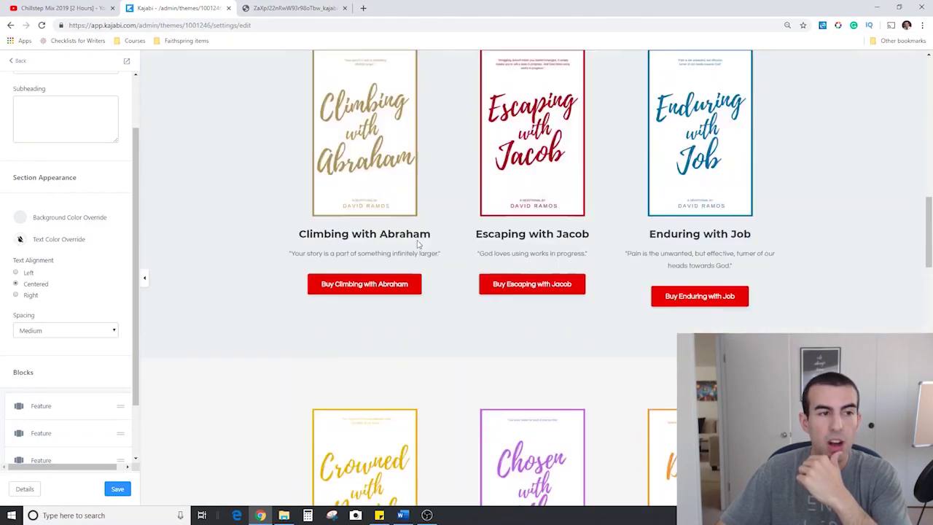
pyautogui.scroll(10, 418, 244)
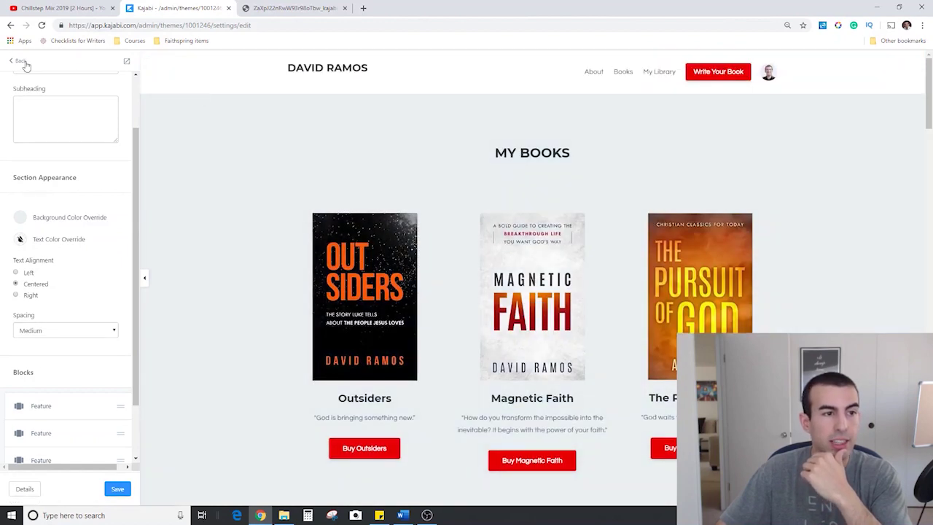
pyautogui.scroll(1, 73, 188)
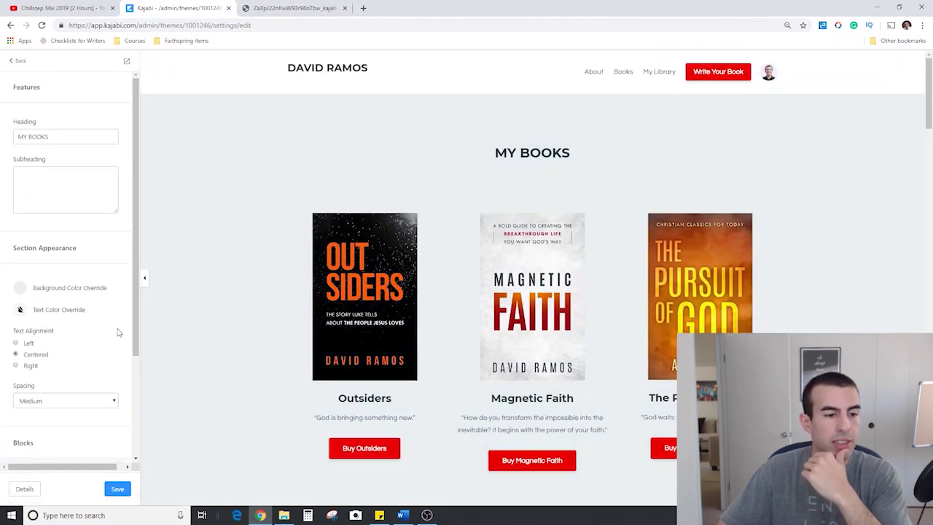
pyautogui.scroll(-2, 119, 332)
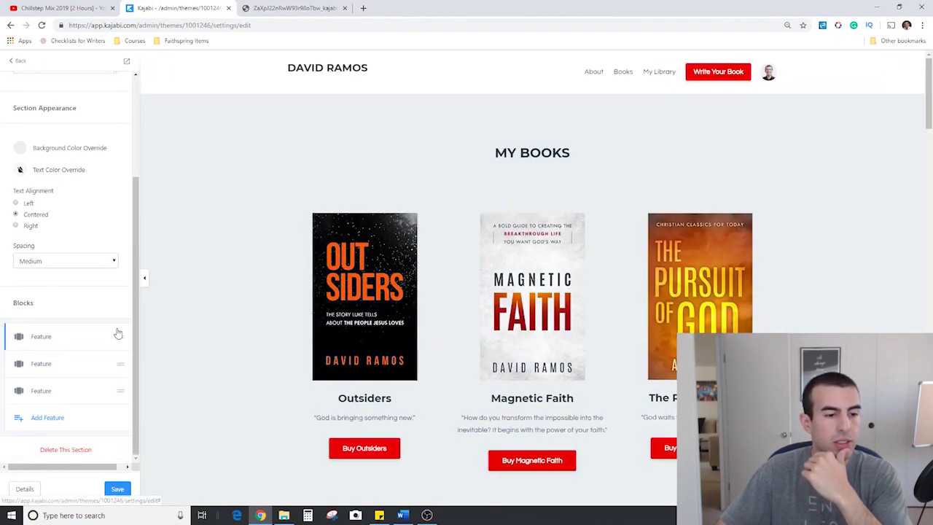
pyautogui.click(18, 61)
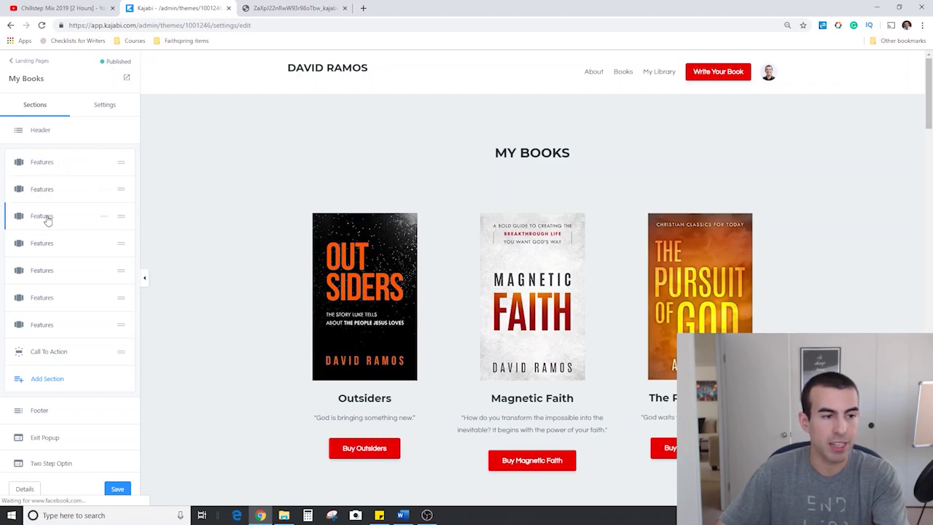
# Step: Review how the stacked Features sections arrange the rows of books on the My Books page
pyautogui.scroll(-7, 281, 245)
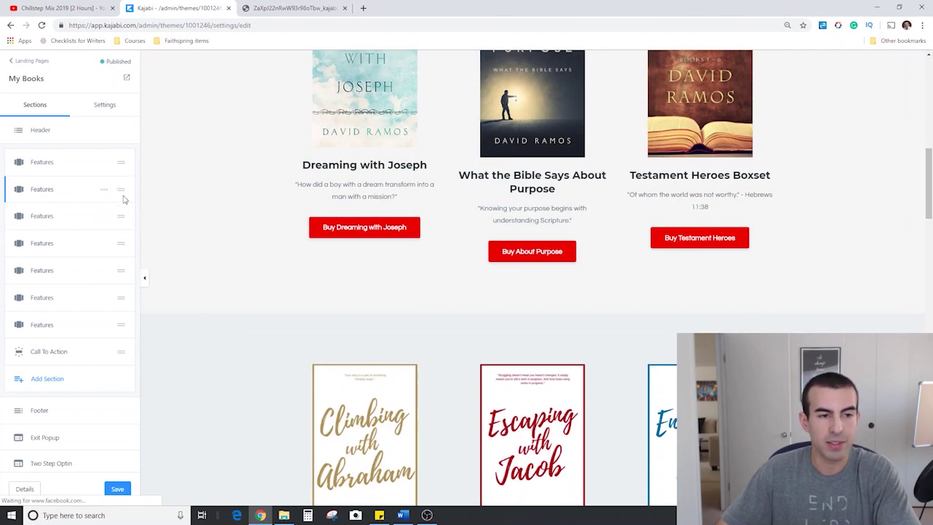
pyautogui.moveTo(124, 199)
pyautogui.mouseDown()
pyautogui.moveTo(121, 245)
pyautogui.moveTo(119, 192)
pyautogui.mouseUp()
pyautogui.scroll(5, 448, 263)
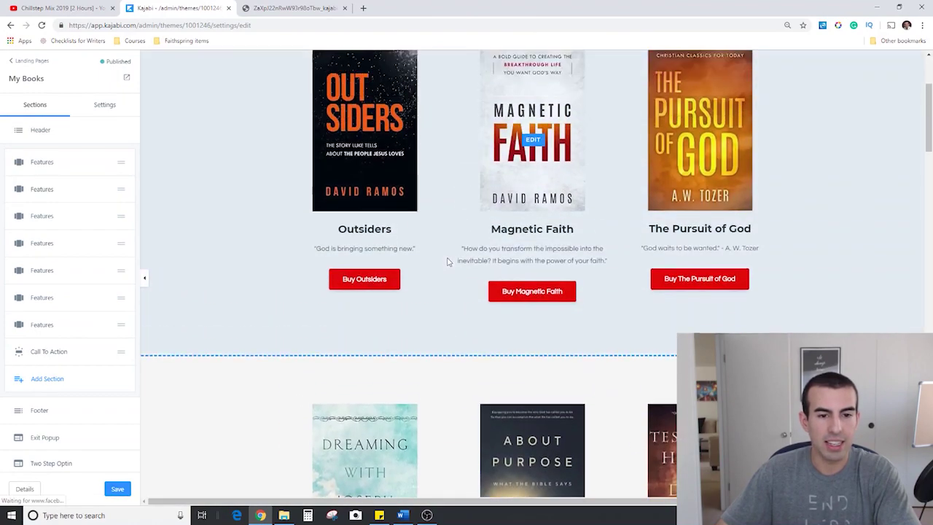
pyautogui.scroll(-7, 313, 252)
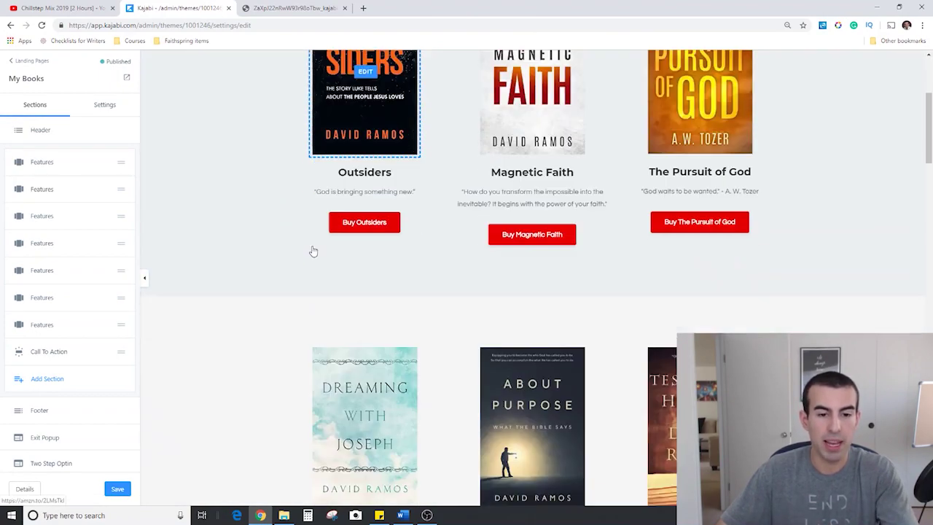
pyautogui.scroll(-1, 219, 250)
pyautogui.scroll(-1, 56, 345)
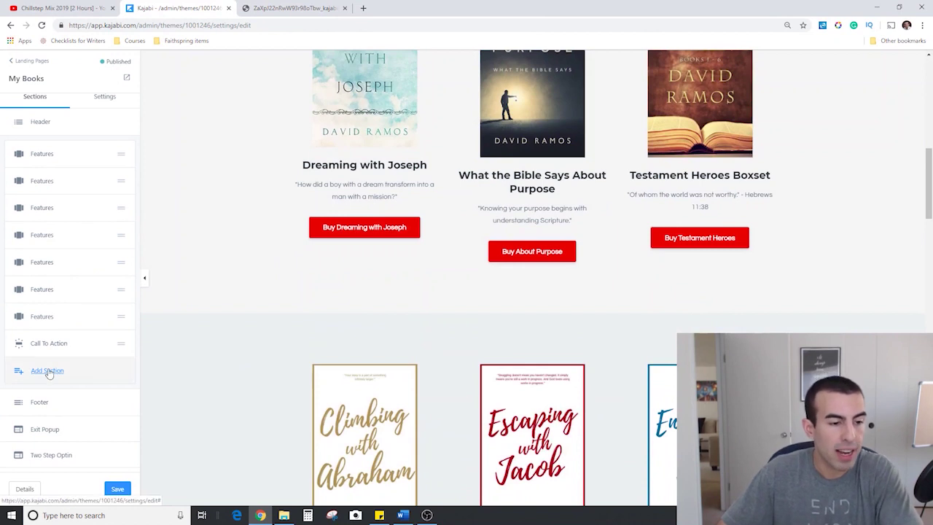
# Step: Browse the section types that can be added to the My Books page, from Accordion to Spacer, and return to the section list
pyautogui.click(48, 370)
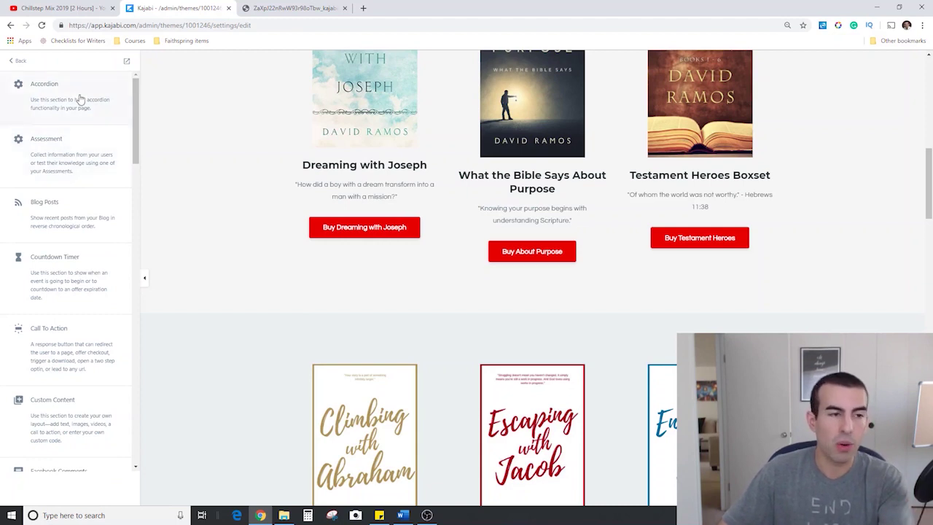
pyautogui.scroll(-2, 71, 188)
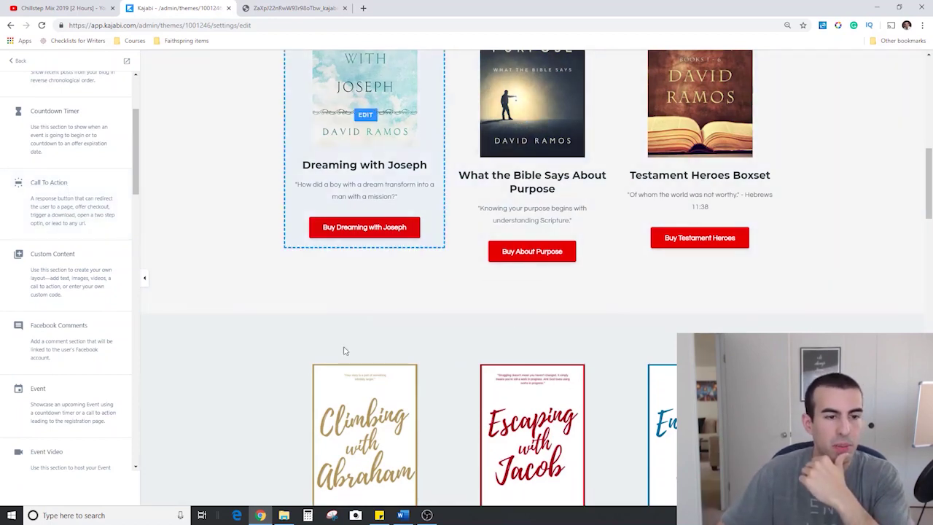
pyautogui.moveTo(136, 156); pyautogui.dragTo(137, 163)
pyautogui.scroll(-2, 86, 140)
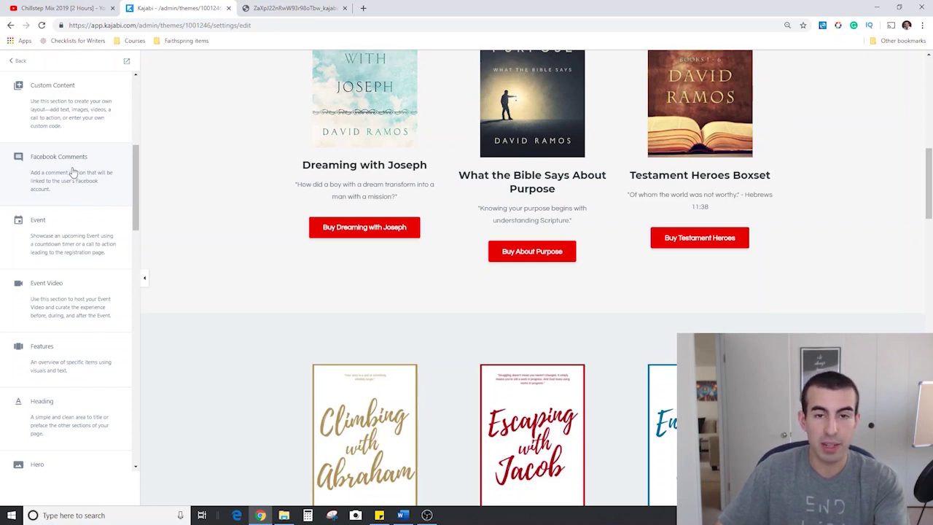
pyautogui.scroll(-3, 75, 163)
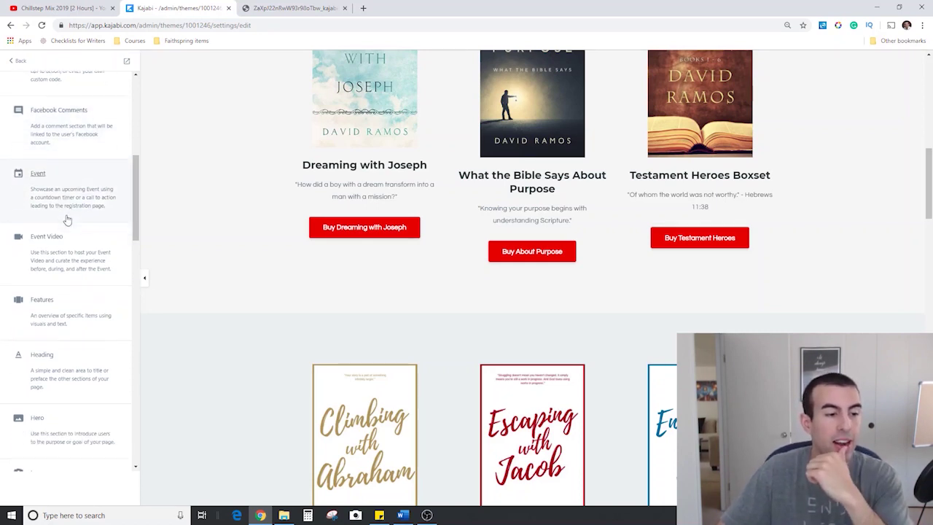
pyautogui.scroll(-3, 73, 277)
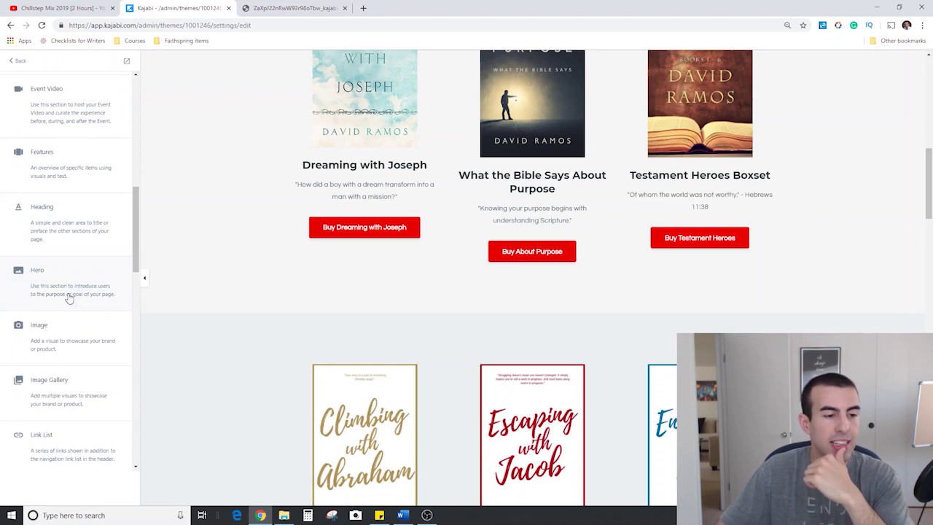
pyautogui.scroll(-4, 117, 262)
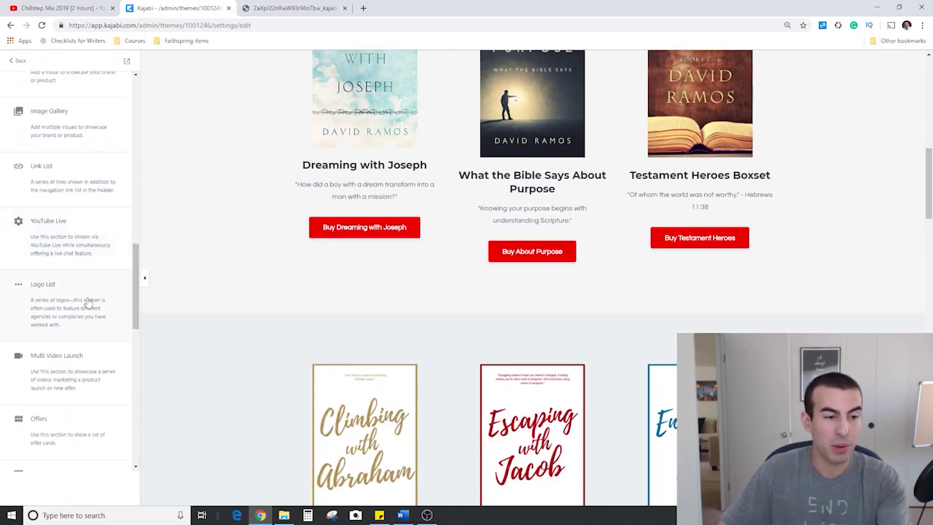
pyautogui.moveTo(136, 286); pyautogui.dragTo(136, 354)
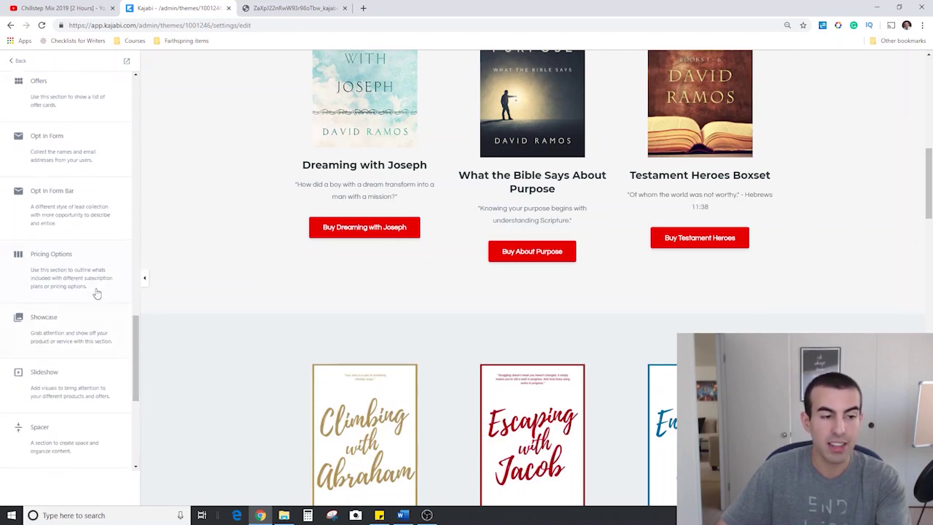
pyautogui.scroll(15, 95, 207)
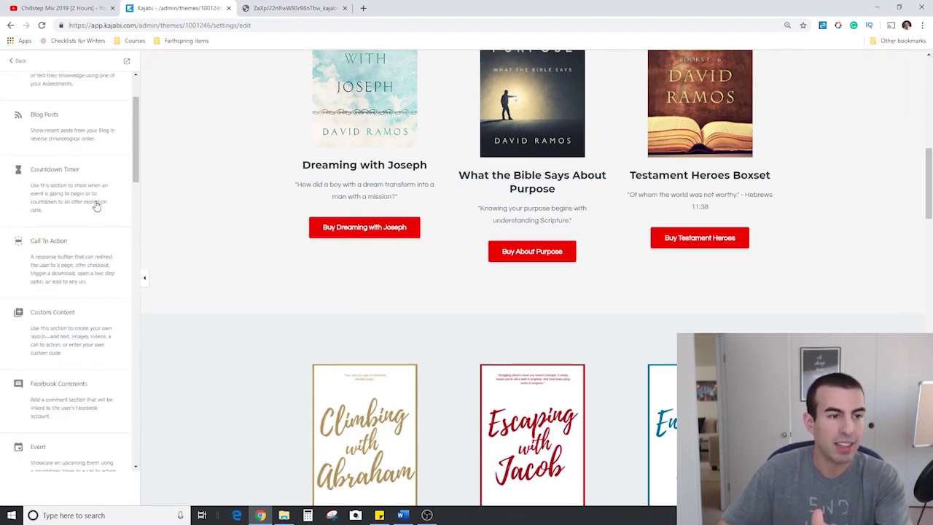
pyautogui.click(16, 62)
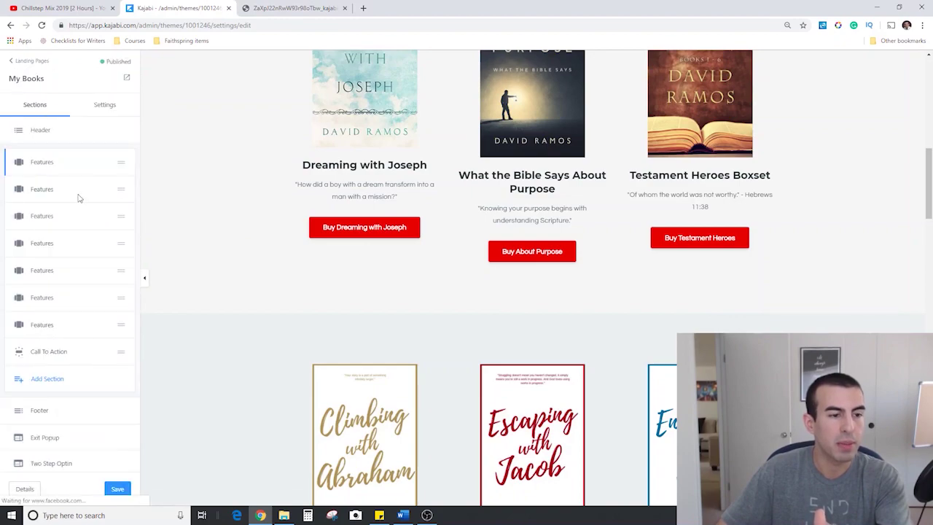
# Step: Examine the Call To Action section's button, Time Reveal and appearance settings alongside the page preview, and return to the section list
pyautogui.scroll(-20, 312, 233)
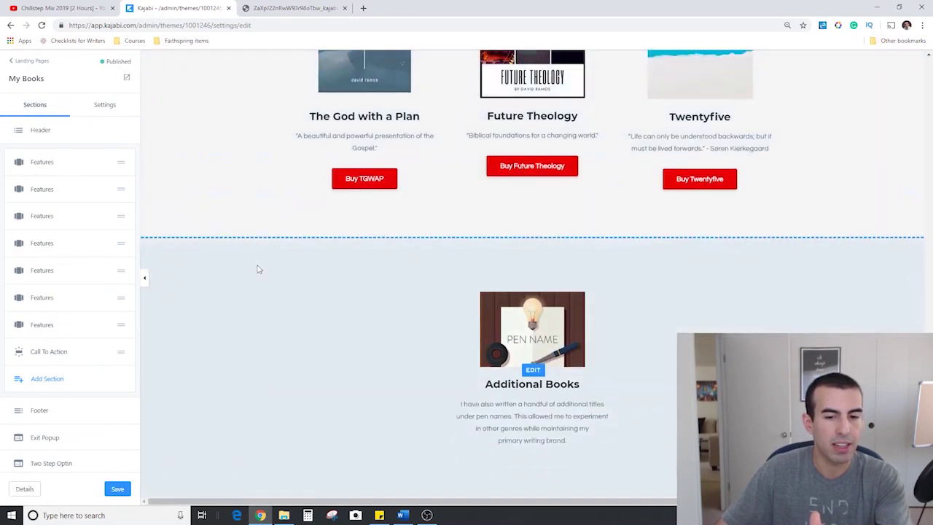
pyautogui.scroll(1, 313, 342)
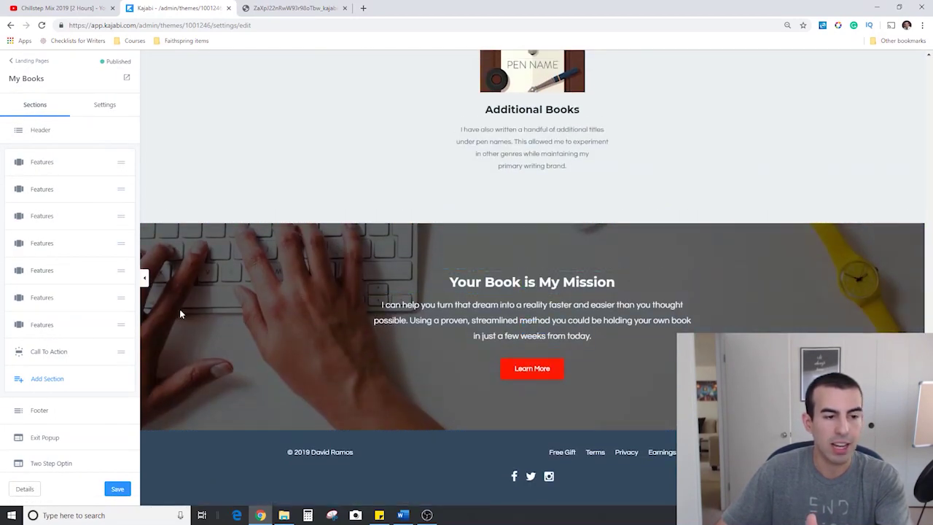
pyautogui.click(48, 352)
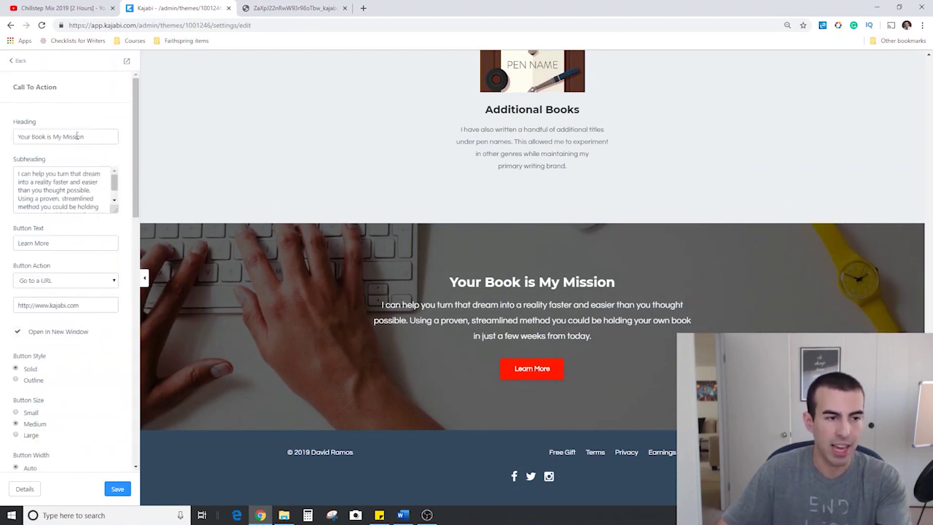
pyautogui.scroll(-3, 70, 239)
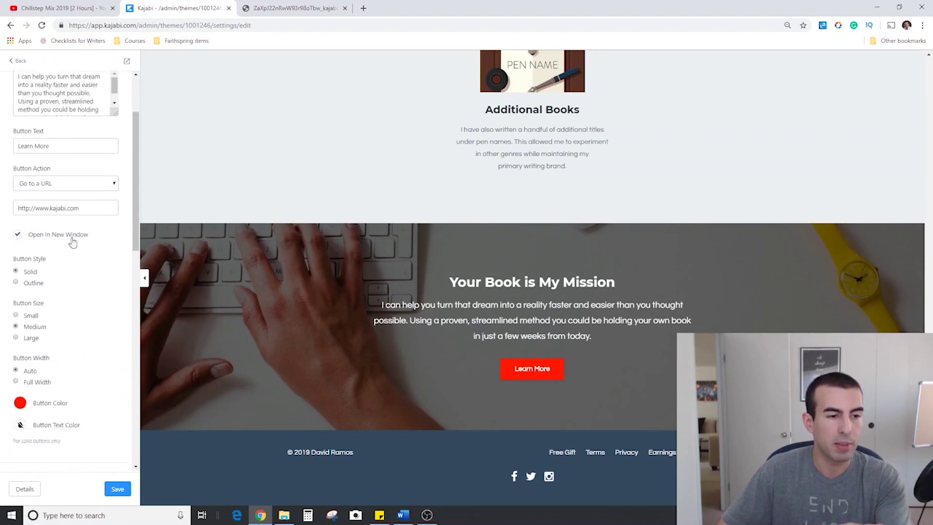
pyautogui.scroll(-3, 80, 292)
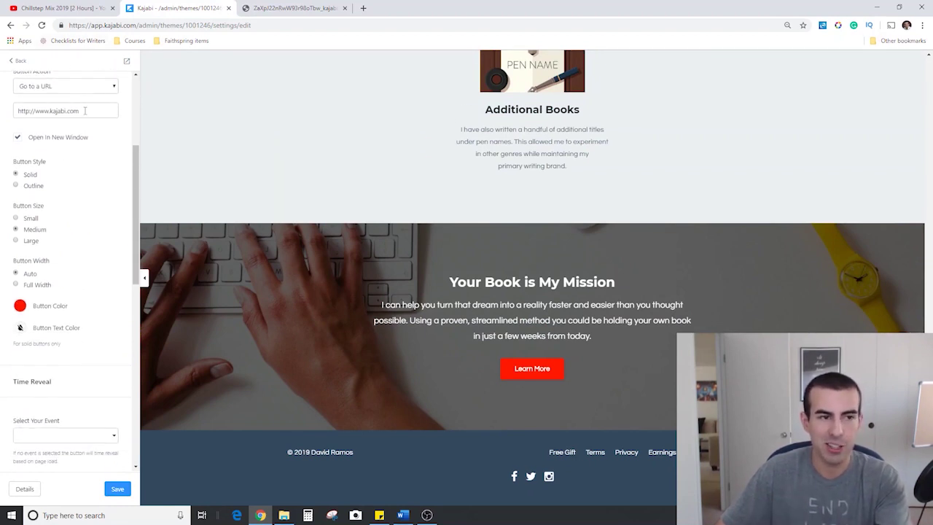
pyautogui.click(15, 174)
pyautogui.scroll(-3, 121, 237)
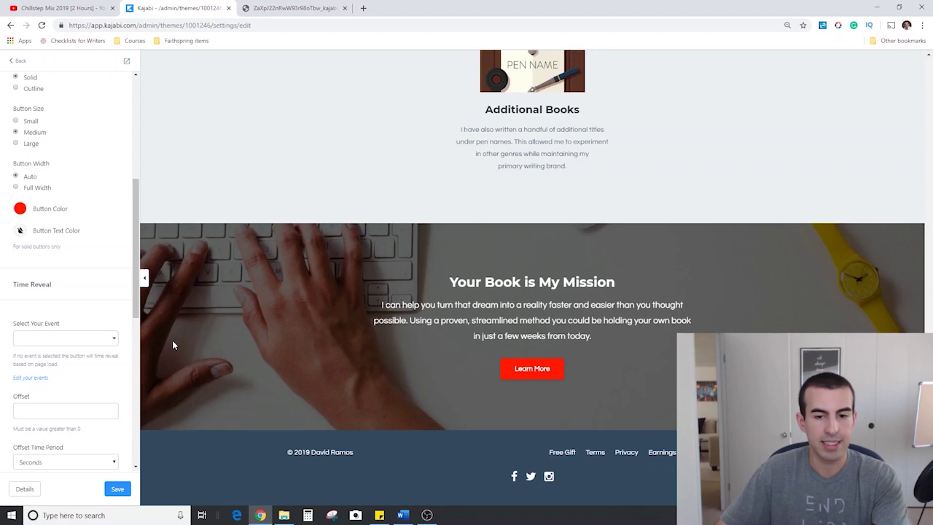
pyautogui.scroll(-4, 110, 248)
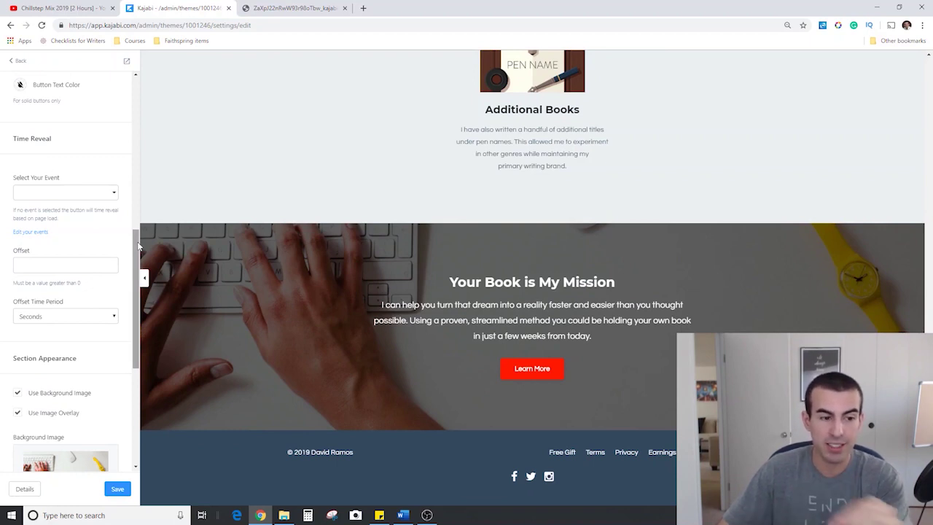
pyautogui.moveTo(139, 246); pyautogui.dragTo(155, 159)
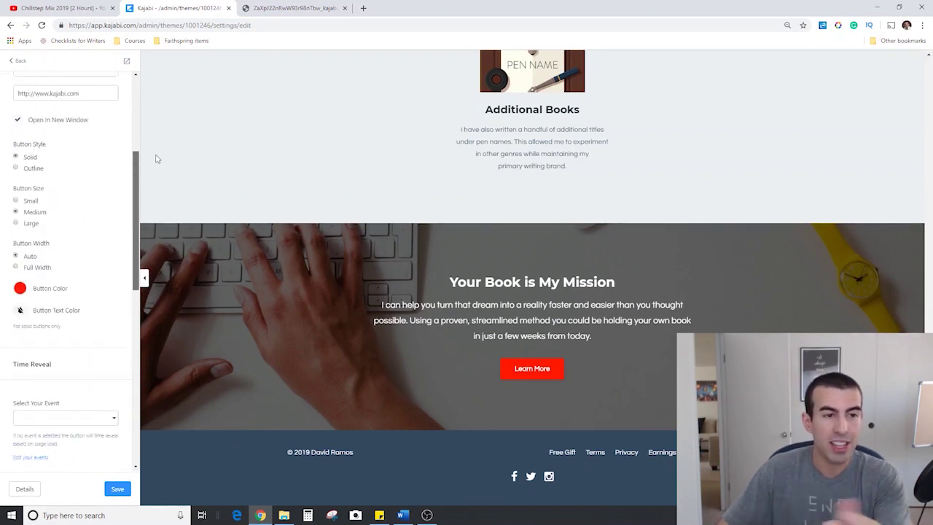
pyautogui.scroll(5, 44, 146)
pyautogui.click(22, 63)
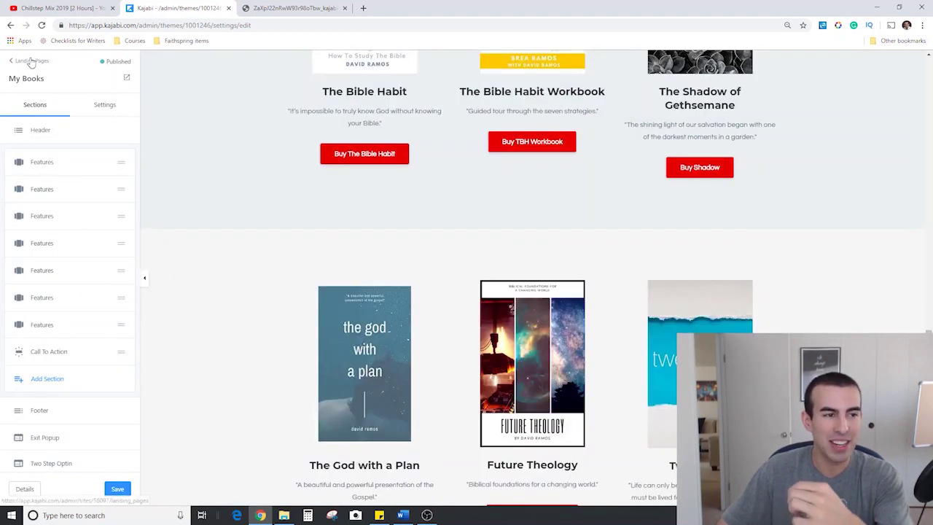
# Step: Leave the My Books editor for the Landing Pages list, look over the standalone pages, and open the website Design page
pyautogui.click(31, 61)
pyautogui.press('Escape')
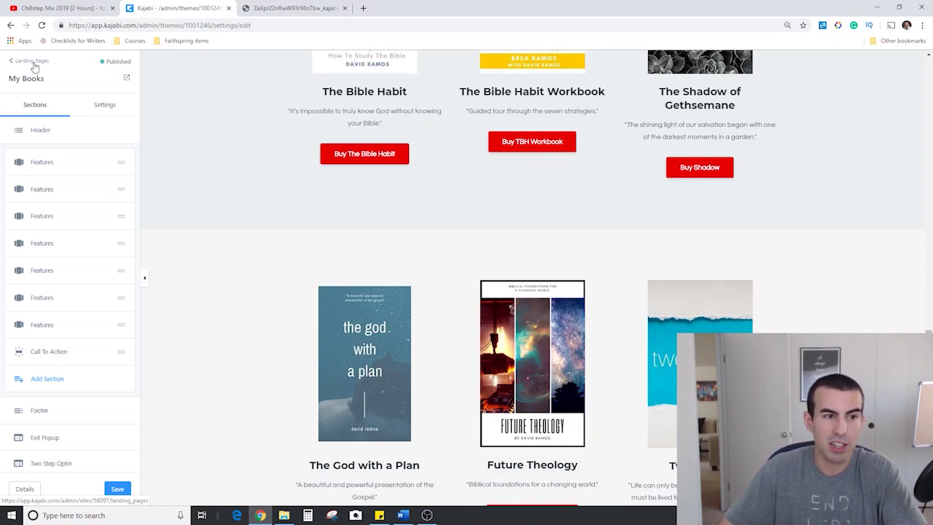
pyautogui.click(34, 65)
pyautogui.click(513, 80)
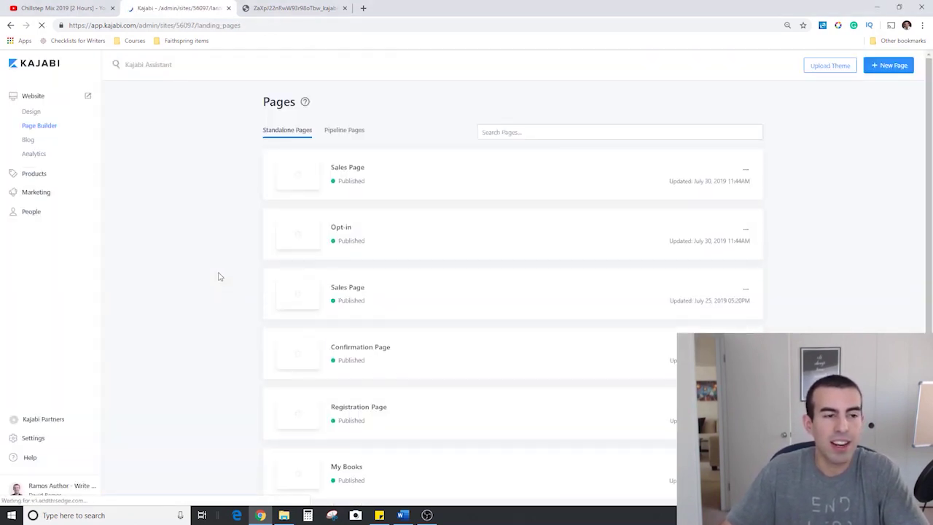
pyautogui.scroll(-2, 172, 205)
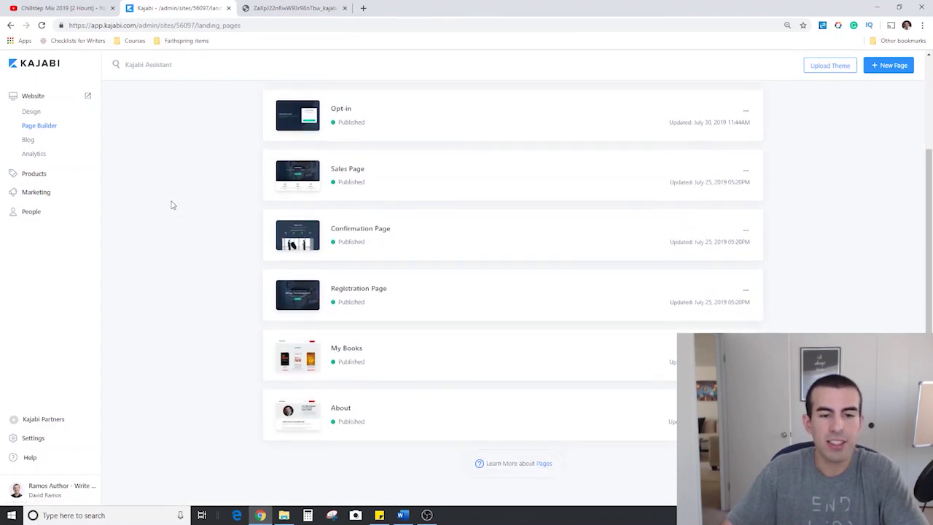
pyautogui.click(27, 114)
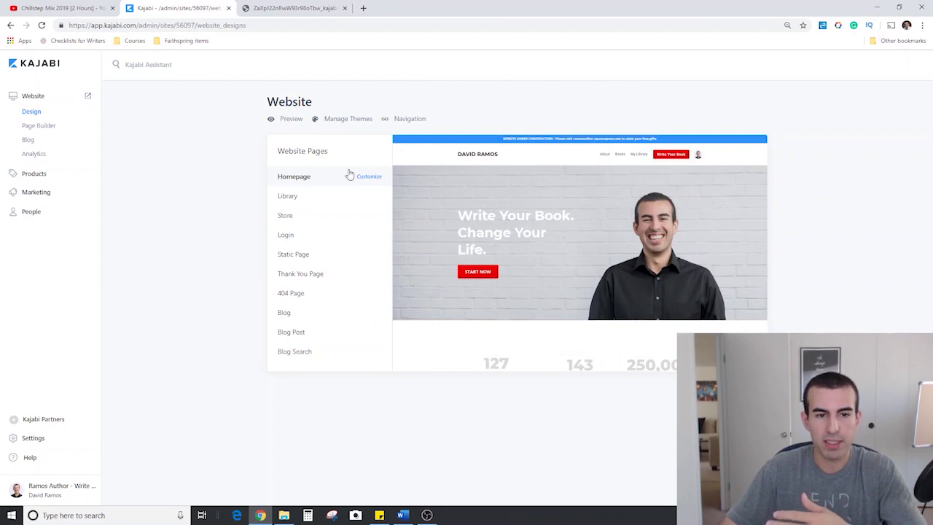
# Step: Open ramosauthor.com in a new browser tab and review the live homepage from the hero down to the call to action
pyautogui.click(363, 8)
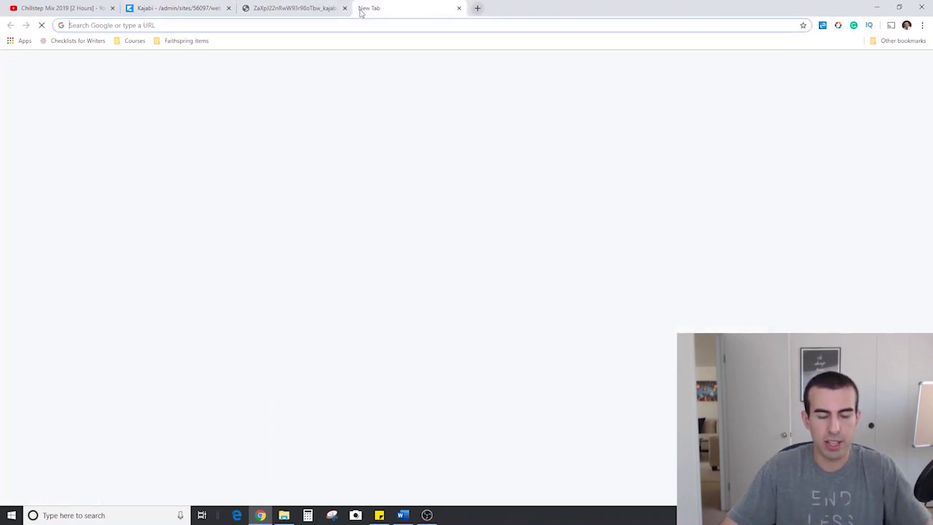
pyautogui.write('ra')
pyautogui.press('Return')
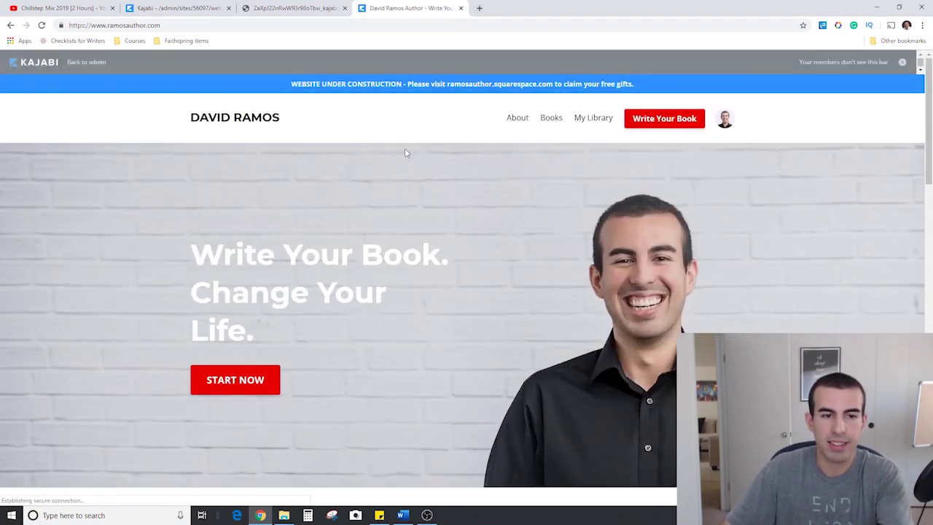
pyautogui.scroll(-1, 413, 177)
pyautogui.scroll(-5, 412, 177)
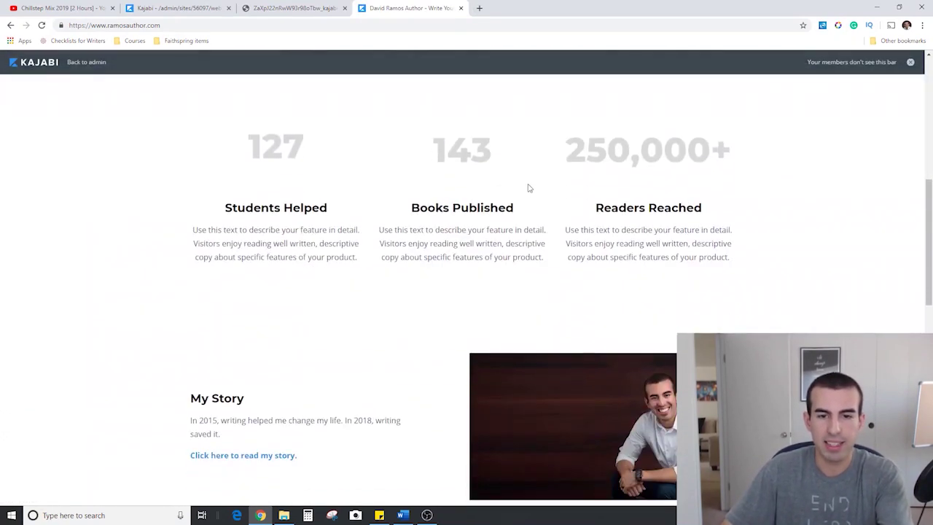
pyautogui.scroll(-3, 529, 188)
pyautogui.scroll(-5, 507, 264)
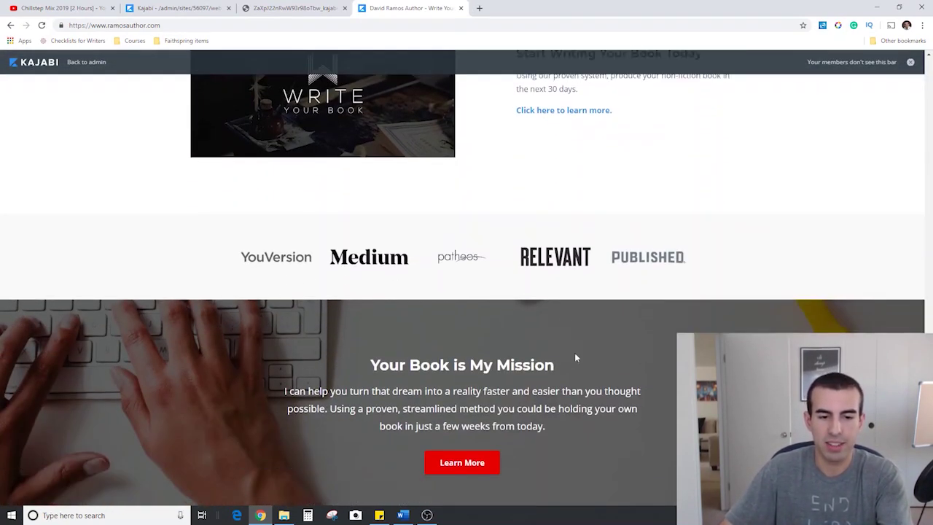
pyautogui.scroll(-1, 574, 357)
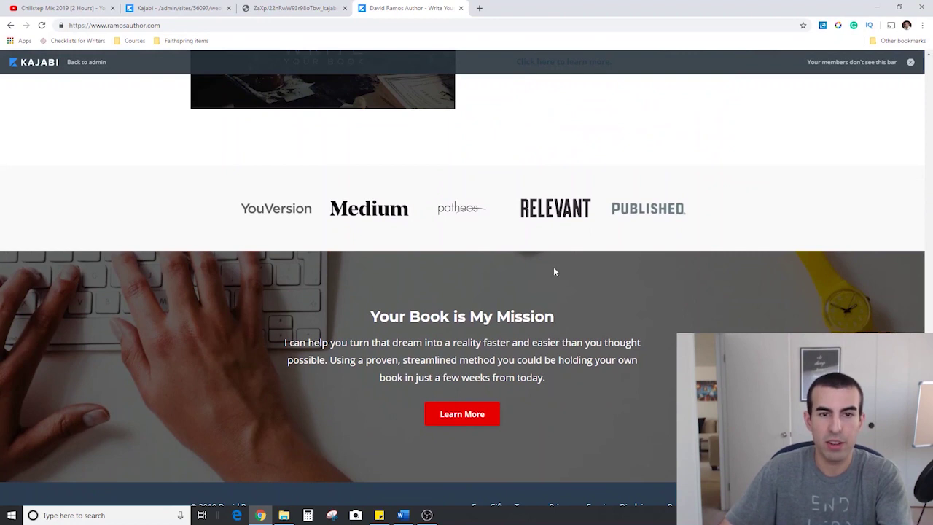
# Step: Return to the Kajabi admin, open the blog post "50 Best Books For Aspiring Authors (Updated 2019)", and examine its content, visibility and SEO settings
pyautogui.click(213, 8)
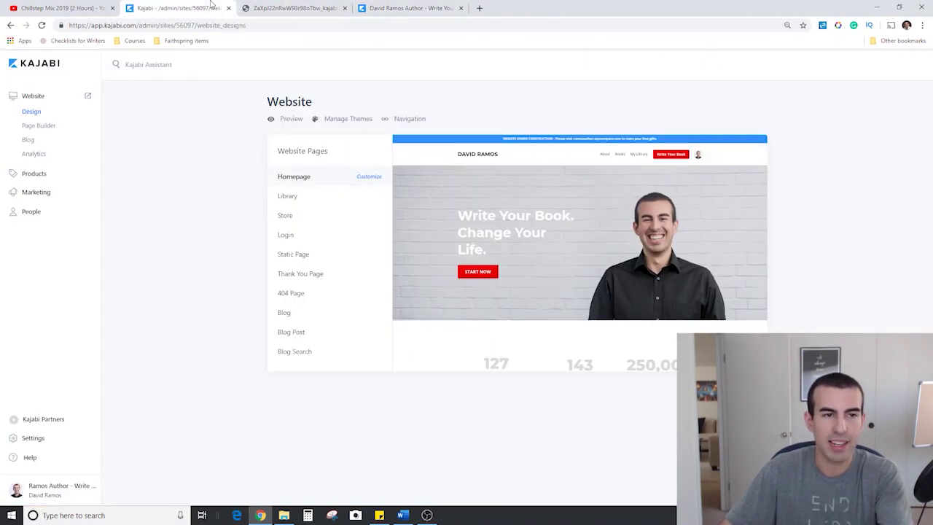
pyautogui.click(29, 140)
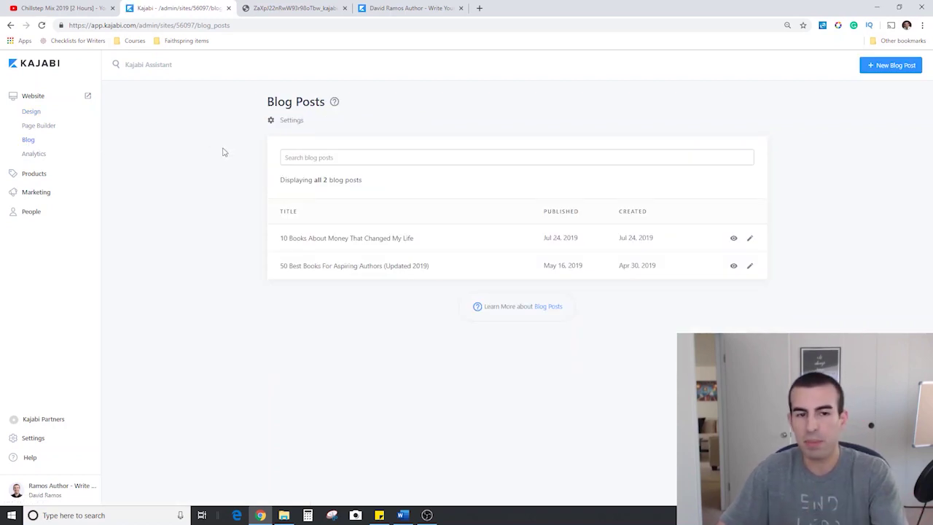
pyautogui.click(362, 268)
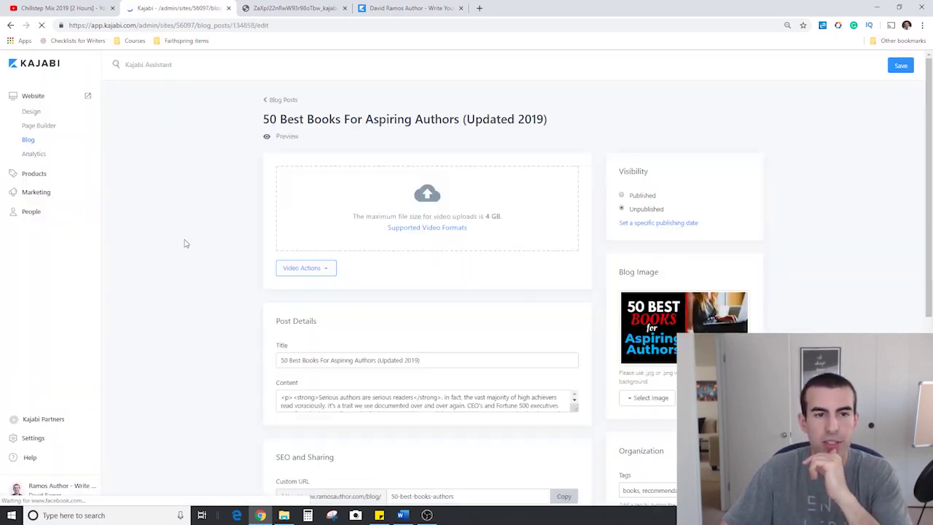
pyautogui.scroll(-1, 548, 375)
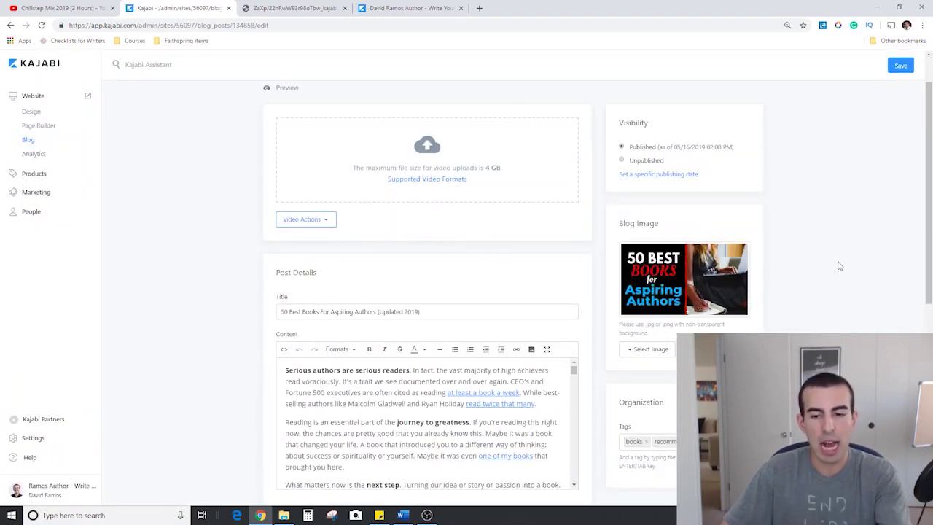
pyautogui.scroll(-5, 838, 266)
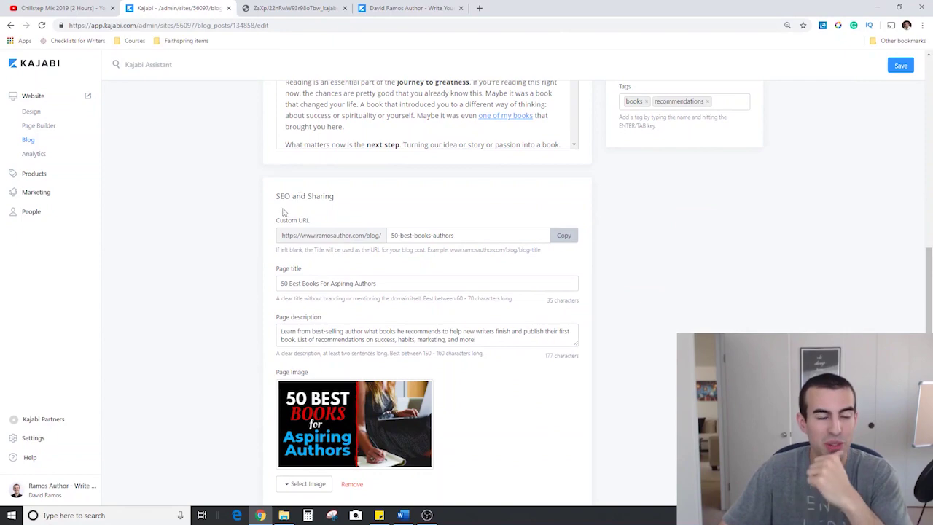
pyautogui.scroll(4, 259, 215)
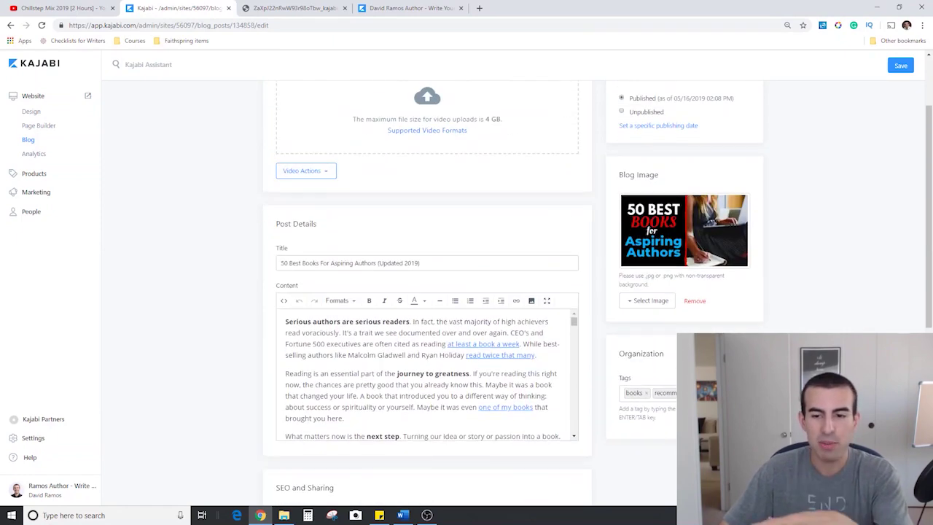
pyautogui.scroll(1, 467, 292)
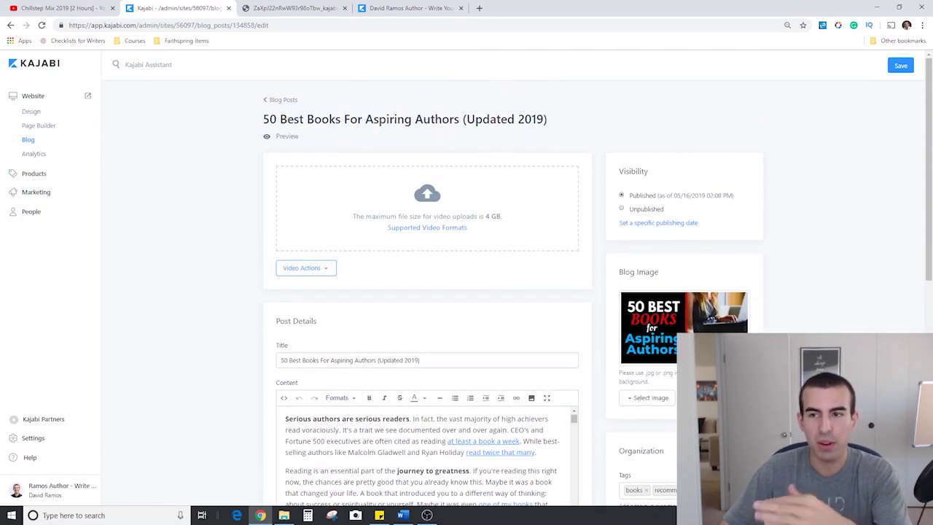
pyautogui.scroll(-2, 437, 263)
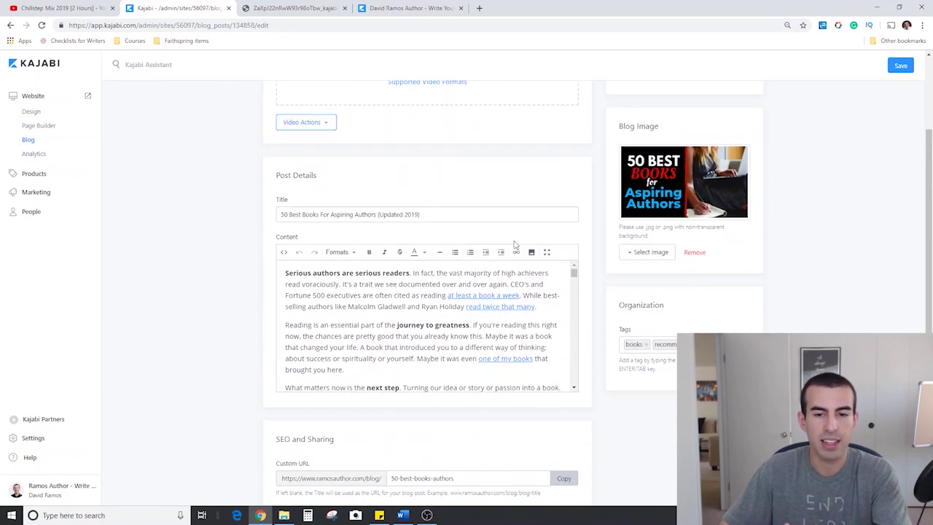
# Step: View the blog post's content in the full-screen editor, and return it to normal size
pyautogui.click(547, 255)
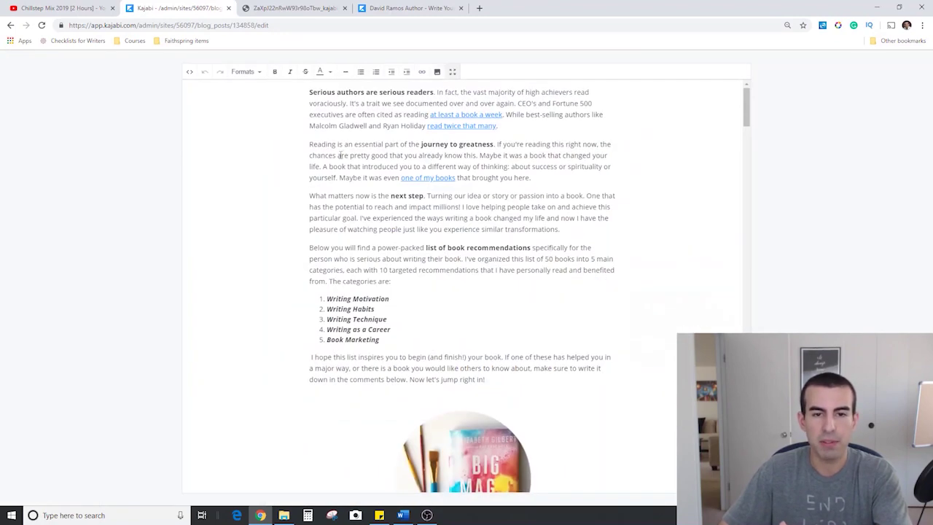
pyautogui.click(453, 72)
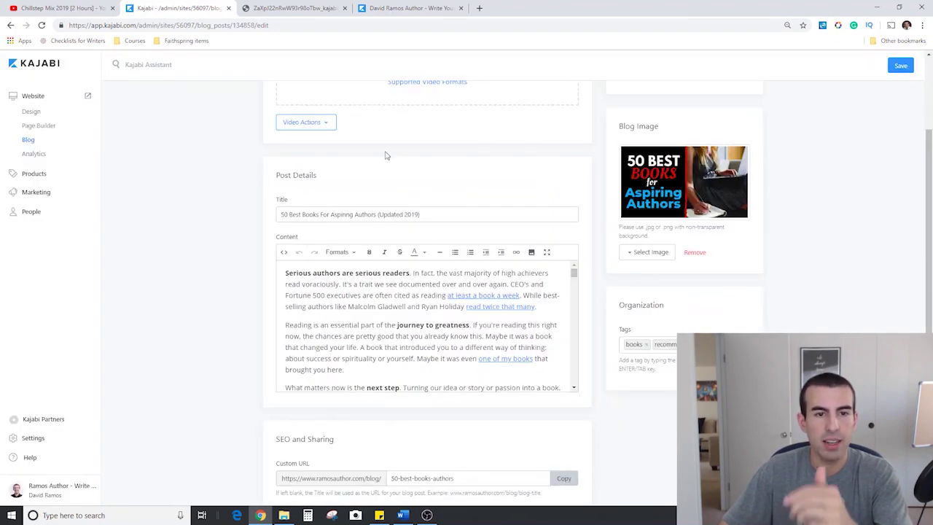
pyautogui.scroll(1, 383, 151)
# Step: Open the website Analytics page and look over its sales, affiliate and marketing reports
pyautogui.click(40, 155)
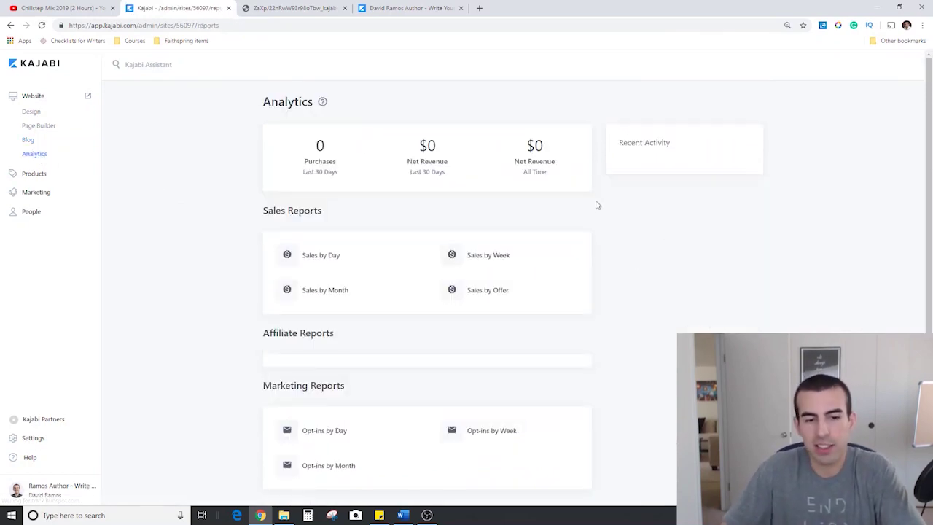
pyautogui.scroll(-1, 580, 215)
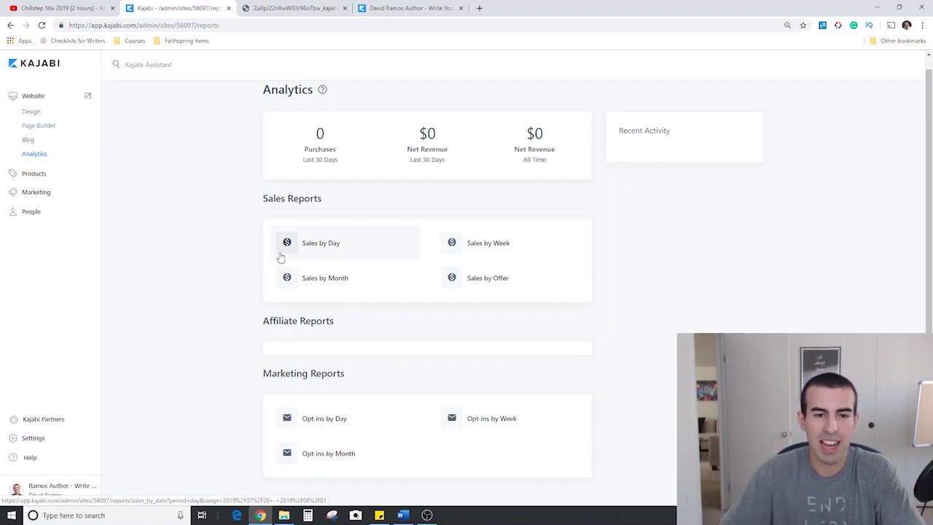
pyautogui.scroll(1, 279, 257)
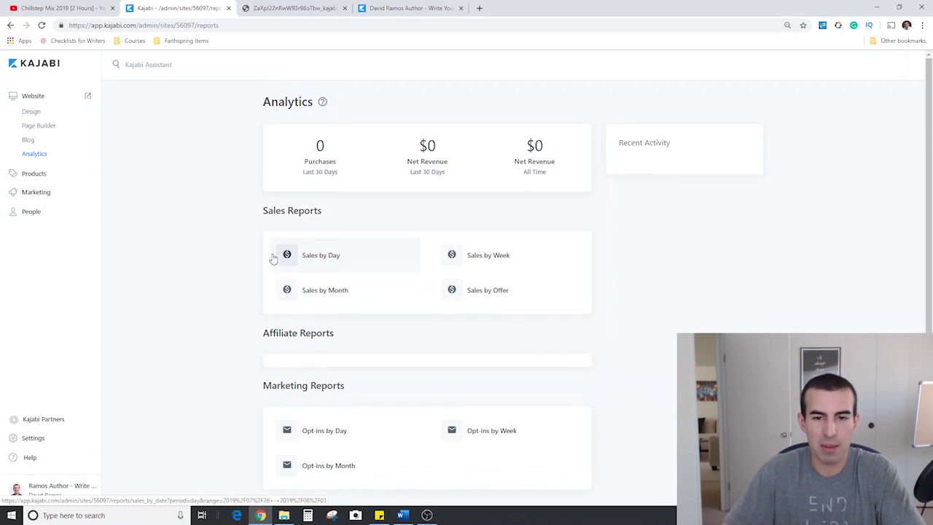
# Step: From the website Design page, open theme management and look over the Premier layout presets offered for a new theme
pyautogui.click(33, 117)
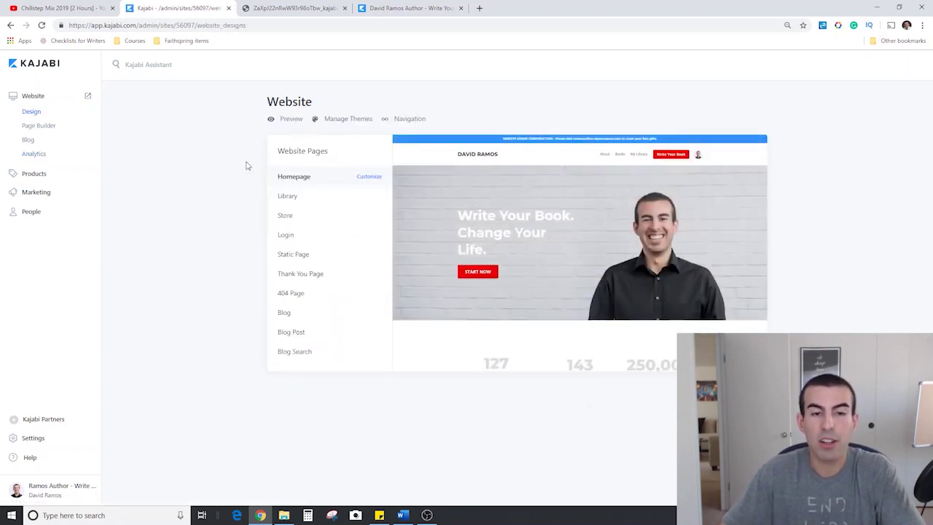
pyautogui.click(340, 121)
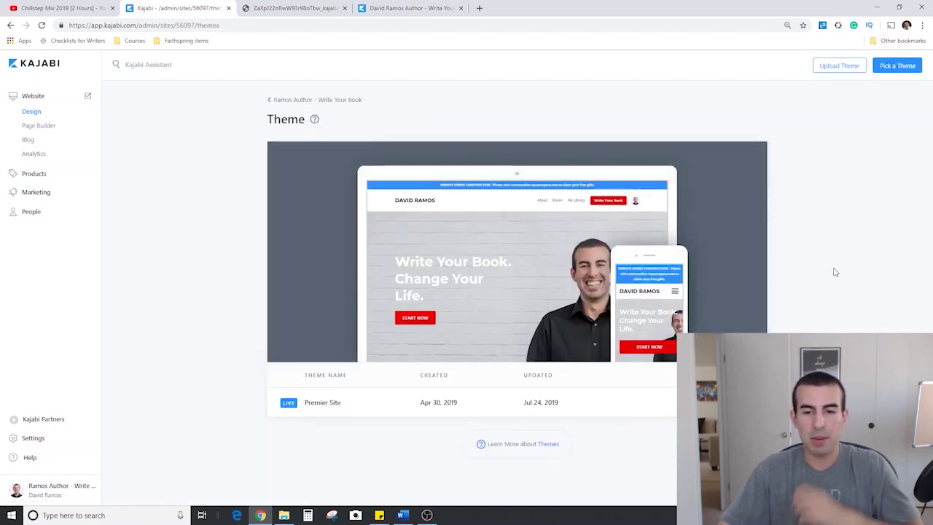
pyautogui.click(910, 68)
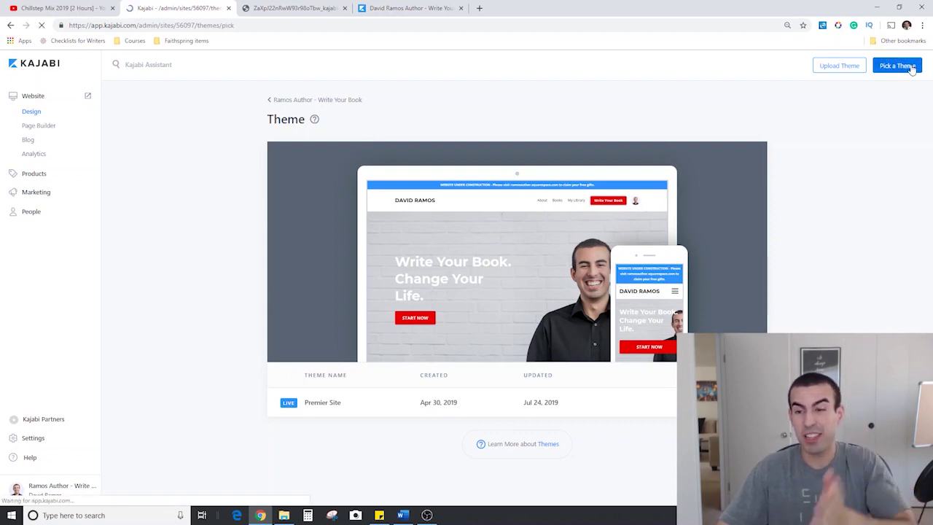
pyautogui.scroll(-1, 875, 146)
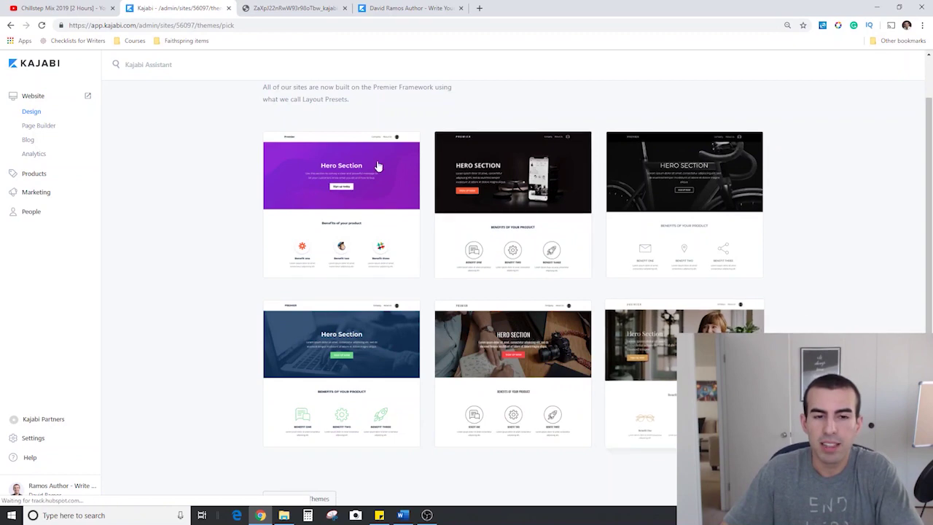
pyautogui.scroll(-1, 226, 198)
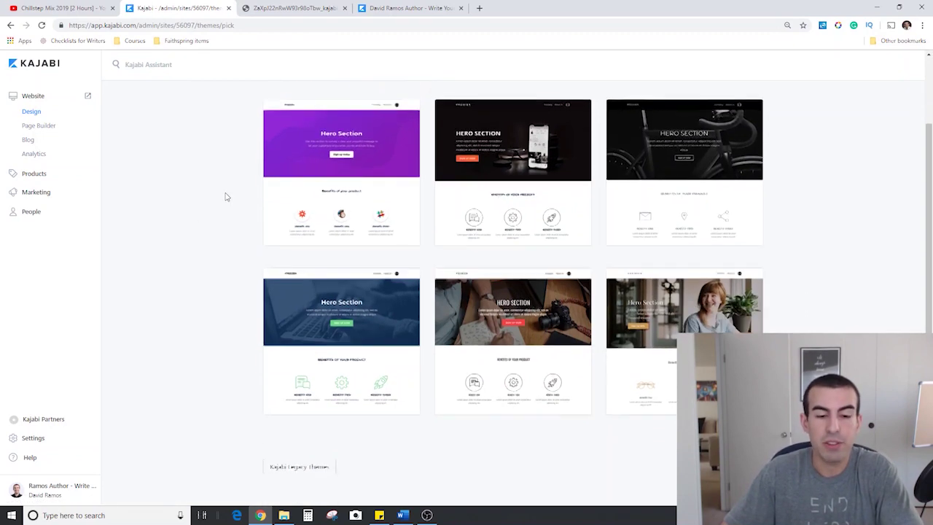
# Step: Show the Kajabi Legacy Themes and compare them with the Premier layout presets
pyautogui.click(294, 462)
pyautogui.scroll(-6, 194, 241)
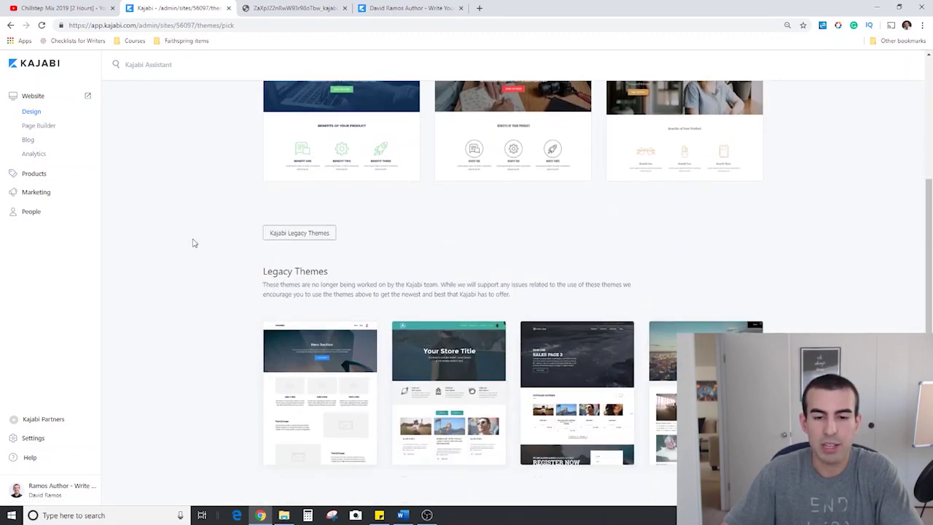
pyautogui.scroll(-2, 225, 229)
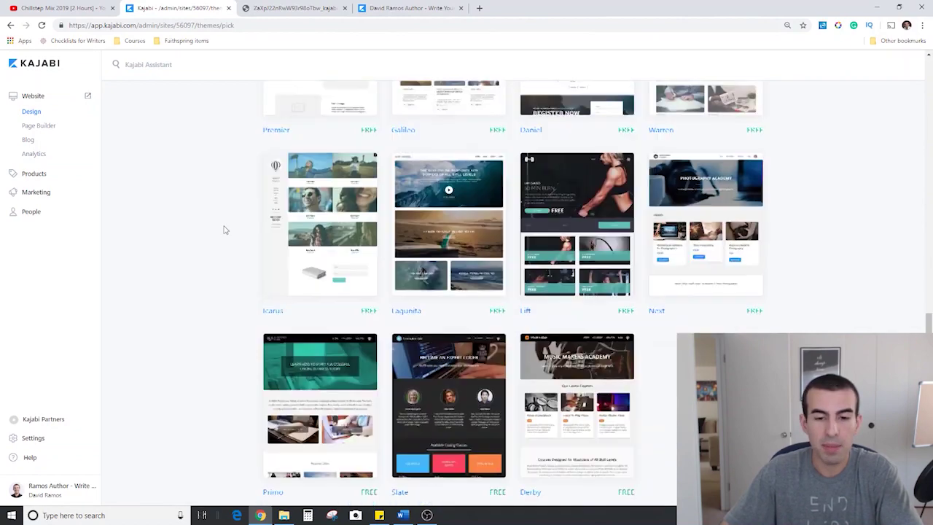
pyautogui.scroll(8, 224, 230)
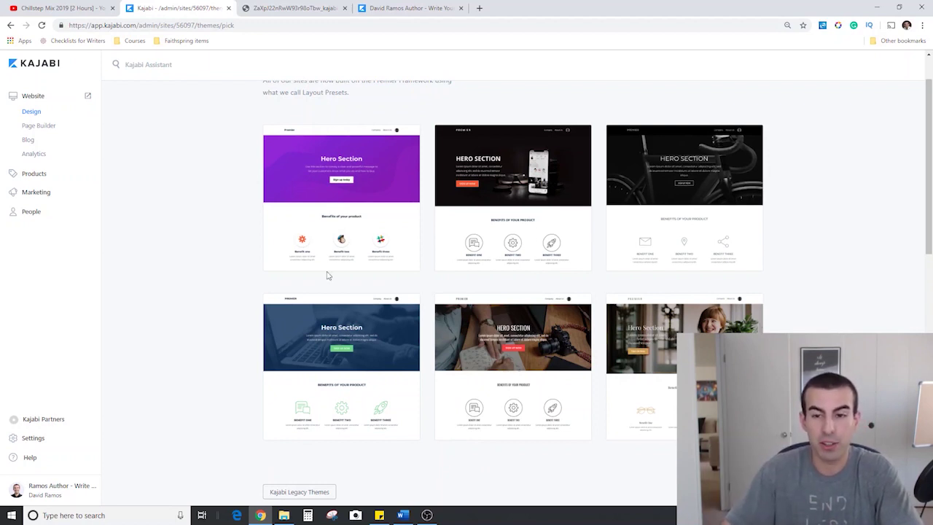
pyautogui.scroll(-3, 190, 252)
pyautogui.scroll(-3, 193, 252)
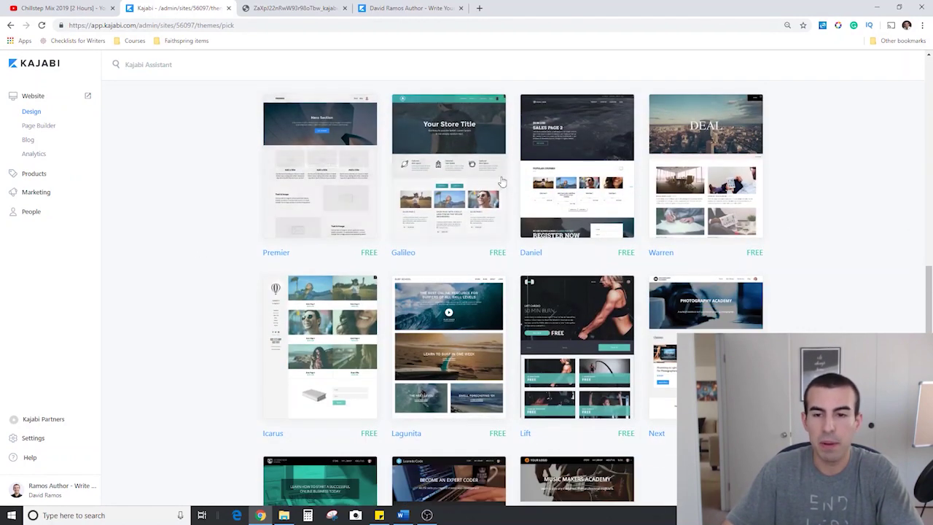
pyautogui.scroll(-1, 236, 291)
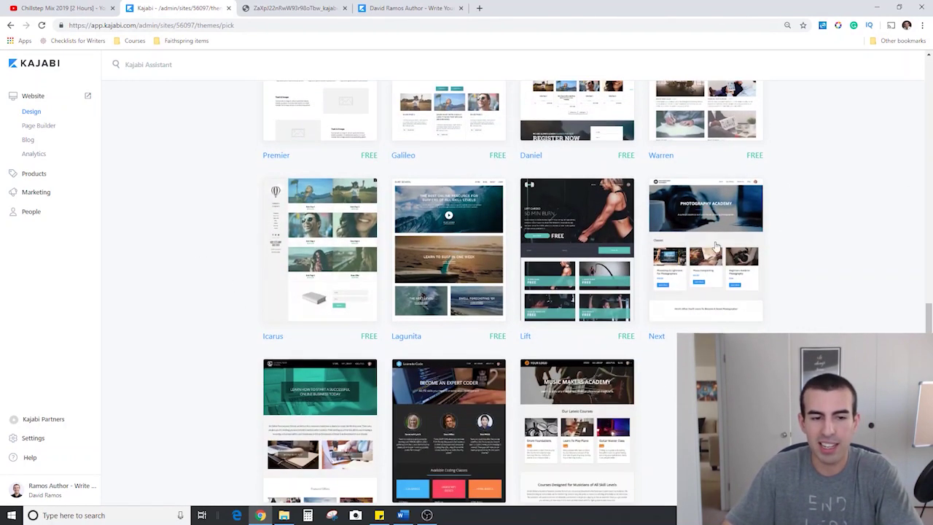
pyautogui.scroll(4, 266, 210)
pyautogui.scroll(4, 255, 210)
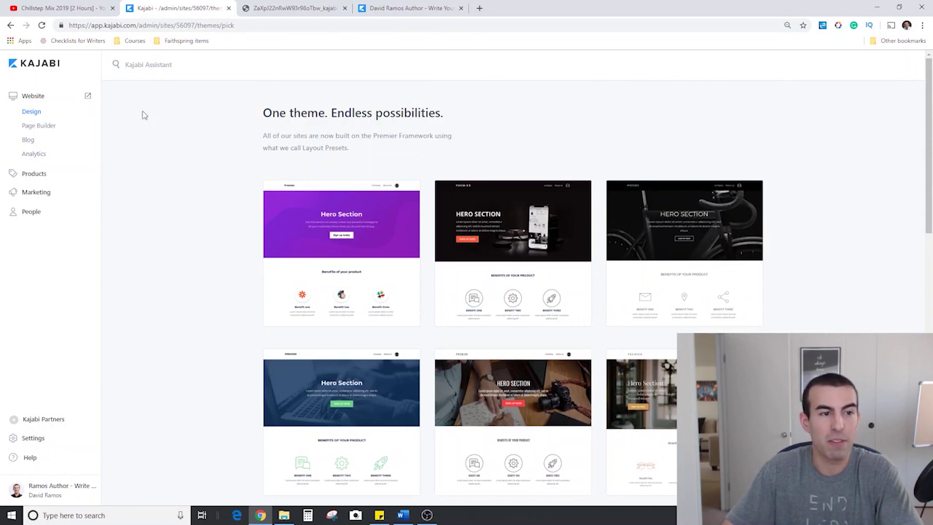
# Step: Leave the theme picker for the website Design page, and review the live ramosauthor.com homepage up to its header menu
pyautogui.click(10, 25)
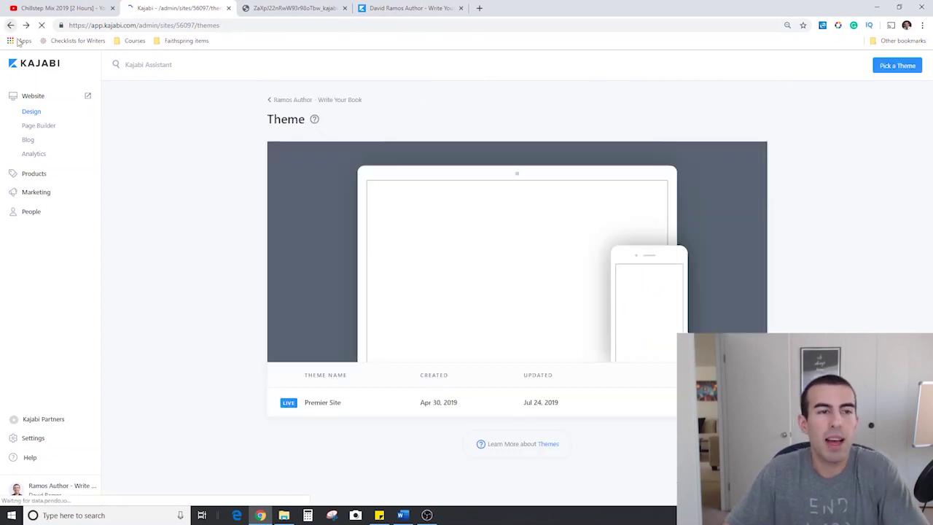
pyautogui.click(13, 26)
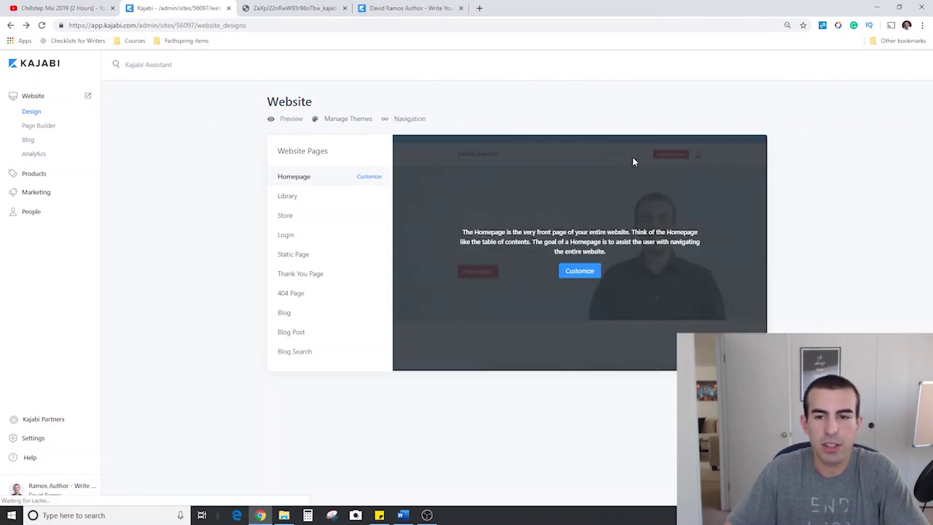
pyautogui.click(410, 8)
pyautogui.scroll(5, 358, 212)
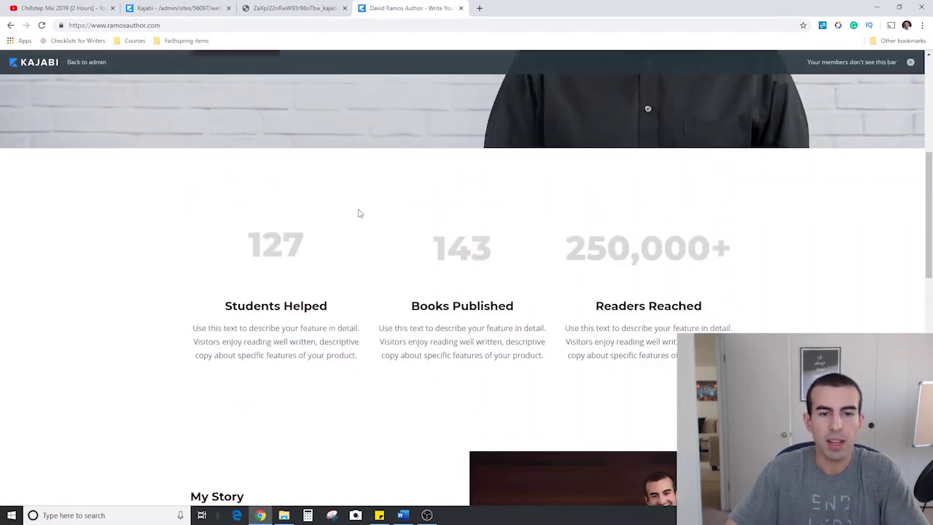
pyautogui.scroll(4, 358, 213)
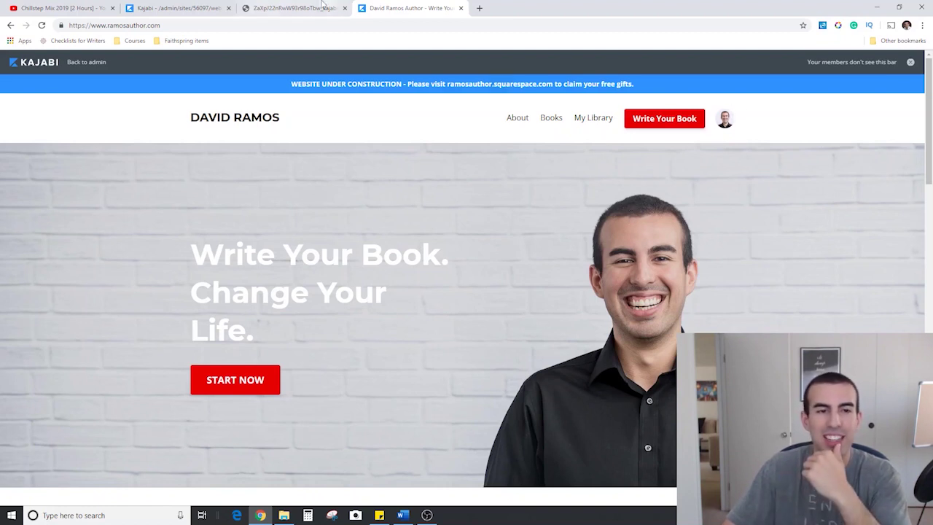
# Step: Open Navigation Menus in the Kajabi admin, examine the Footer and Main Menu links, and return to the website Design page
pyautogui.click(199, 6)
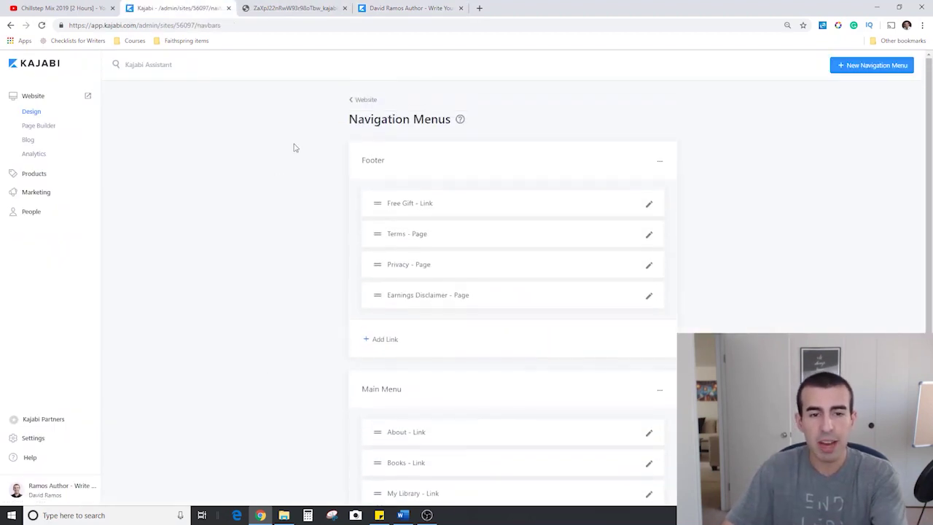
pyautogui.scroll(-1, 327, 146)
pyautogui.scroll(-1, 393, 223)
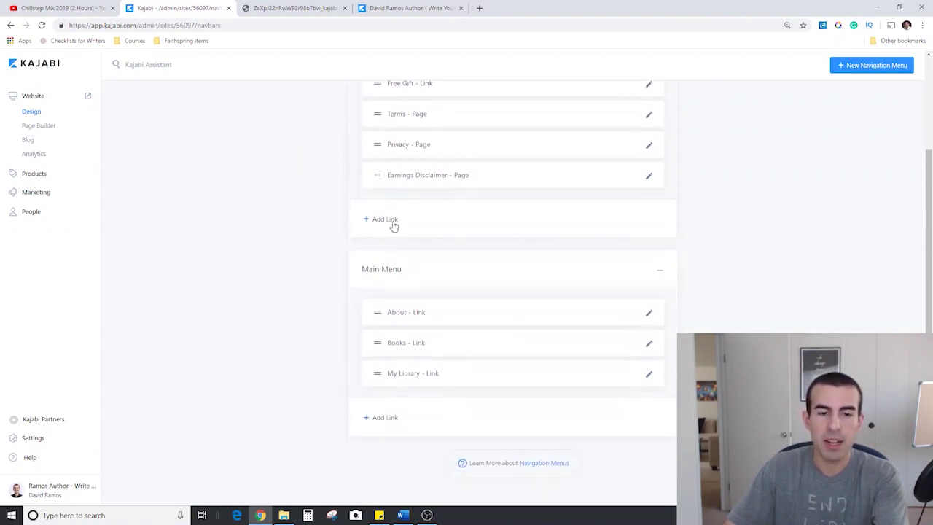
pyautogui.scroll(3, 306, 285)
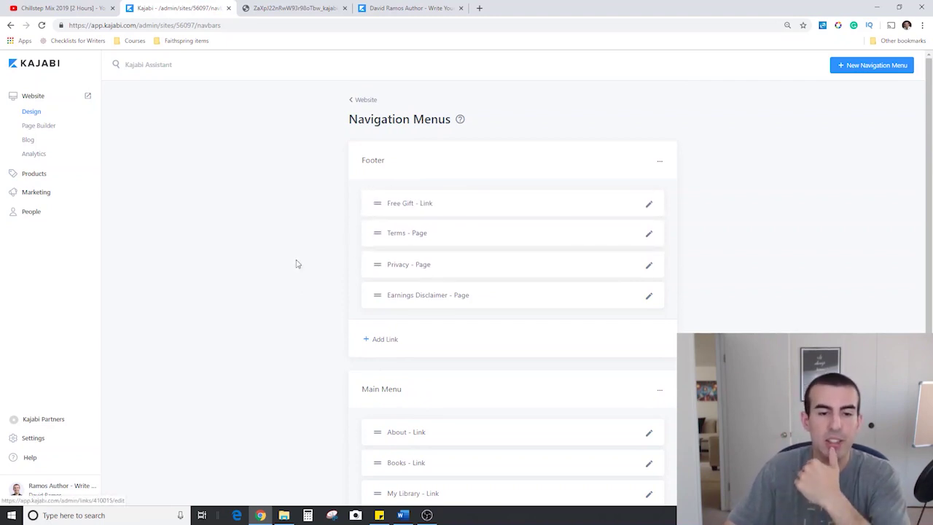
pyautogui.scroll(-1, 415, 186)
pyautogui.scroll(-1, 412, 187)
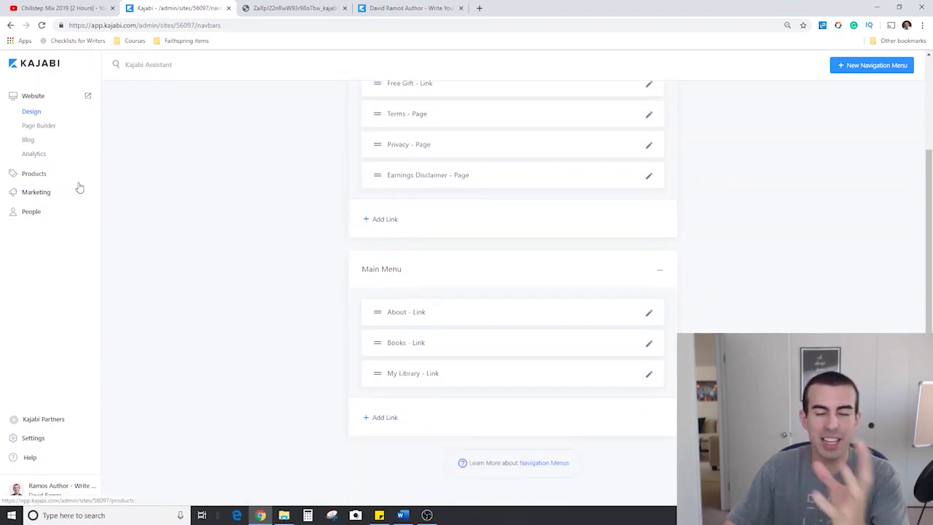
pyautogui.click(39, 101)
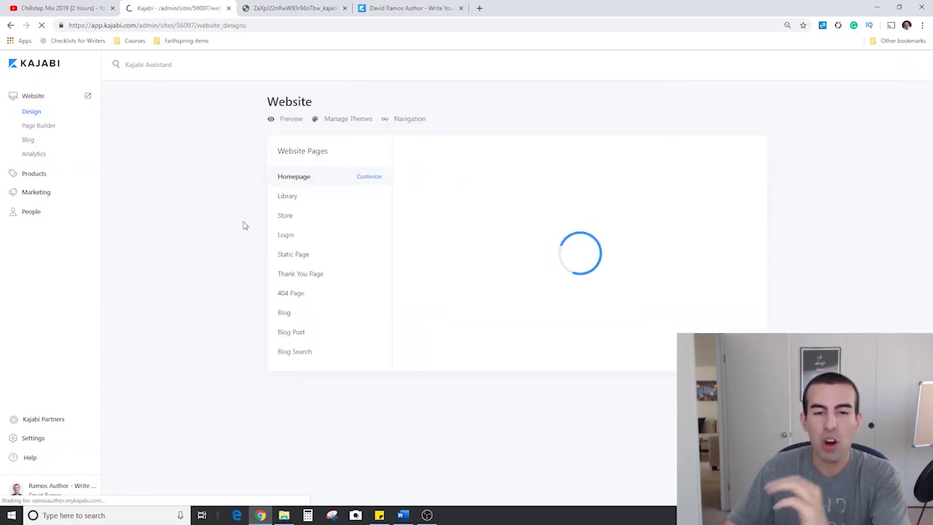